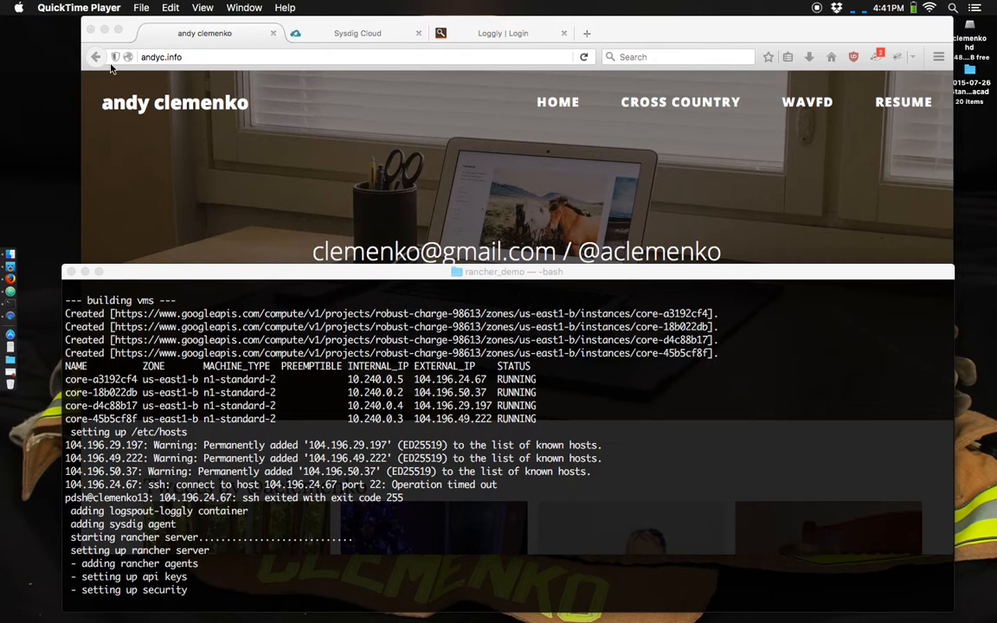
- Review the install script's terminal output, highlighting the logspout-loggly container, sysdig agent and Rancher server setup lines
left_click(332, 217)
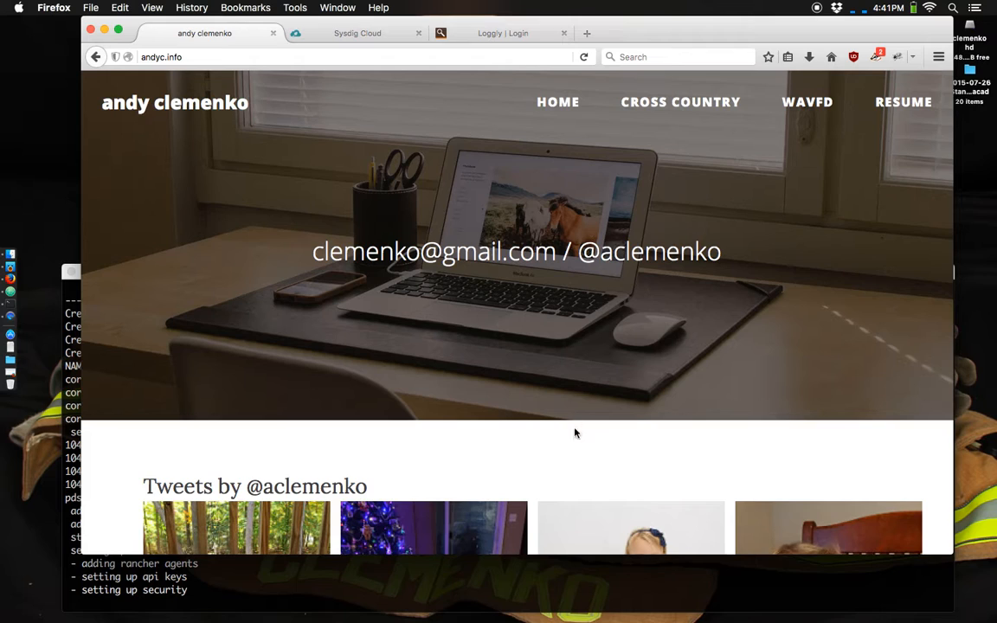
left_click(508, 594)
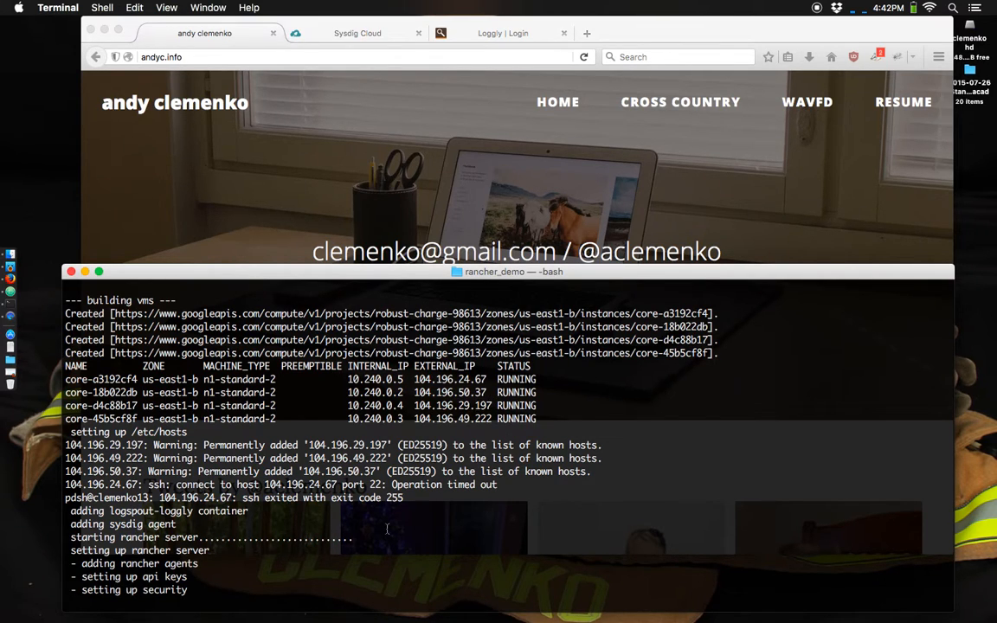
left_click_drag(258, 433, 109, 432)
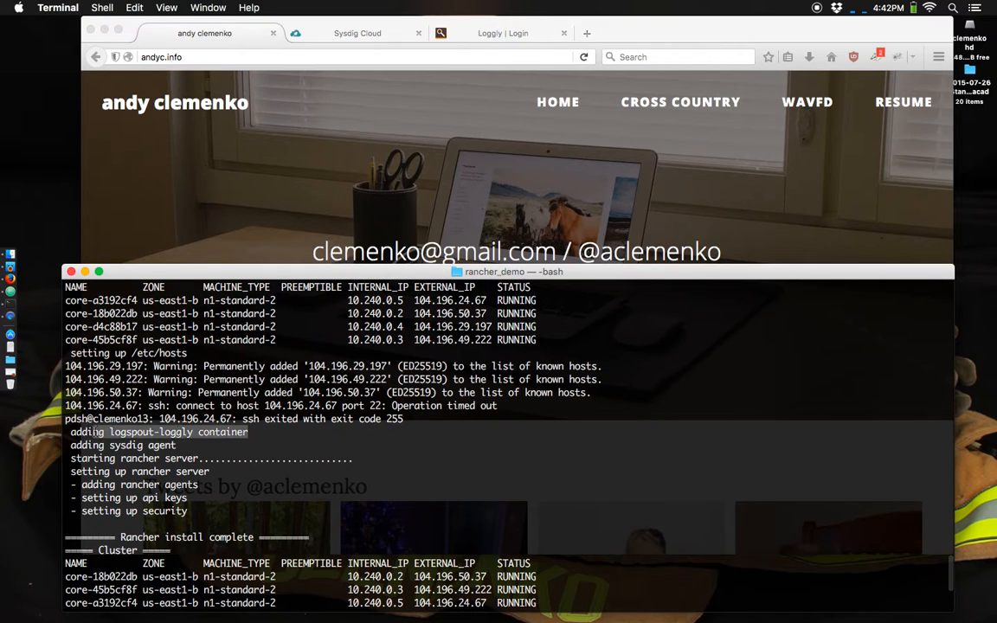
left_click_drag(200, 447, 71, 445)
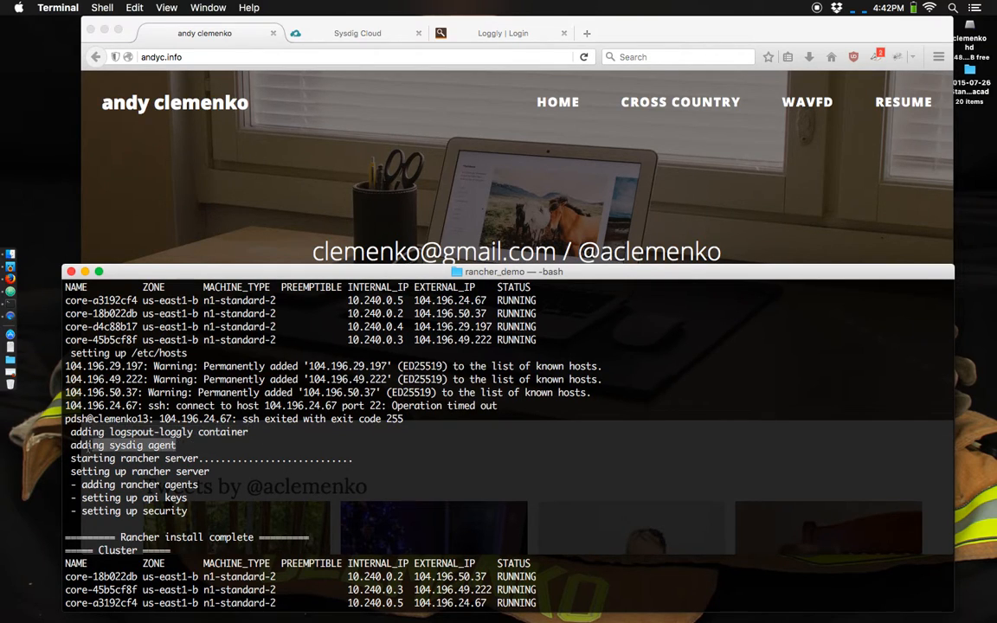
left_click_drag(177, 446, 202, 517)
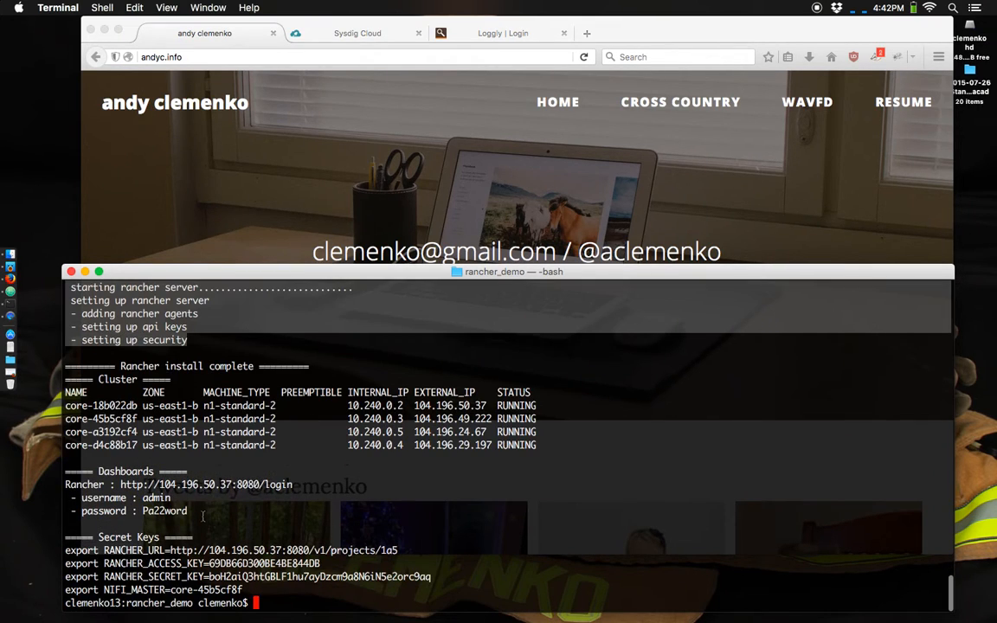
- Copy the Rancher dashboard login address from the terminal output and open it in Firefox
left_click_drag(293, 485, 119, 484)
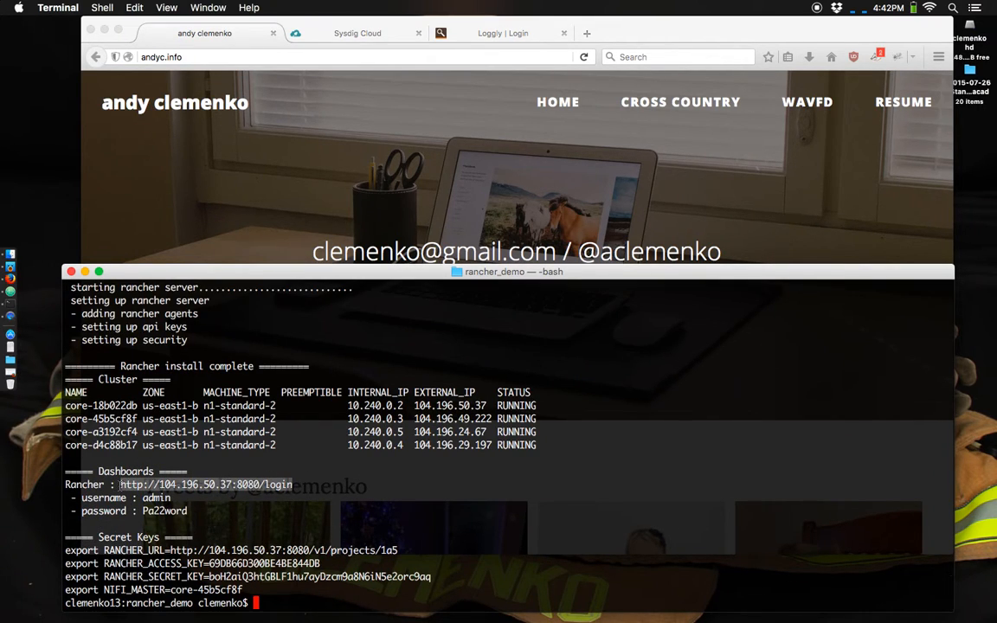
key("super+c")
left_click(164, 56)
key("super+v")
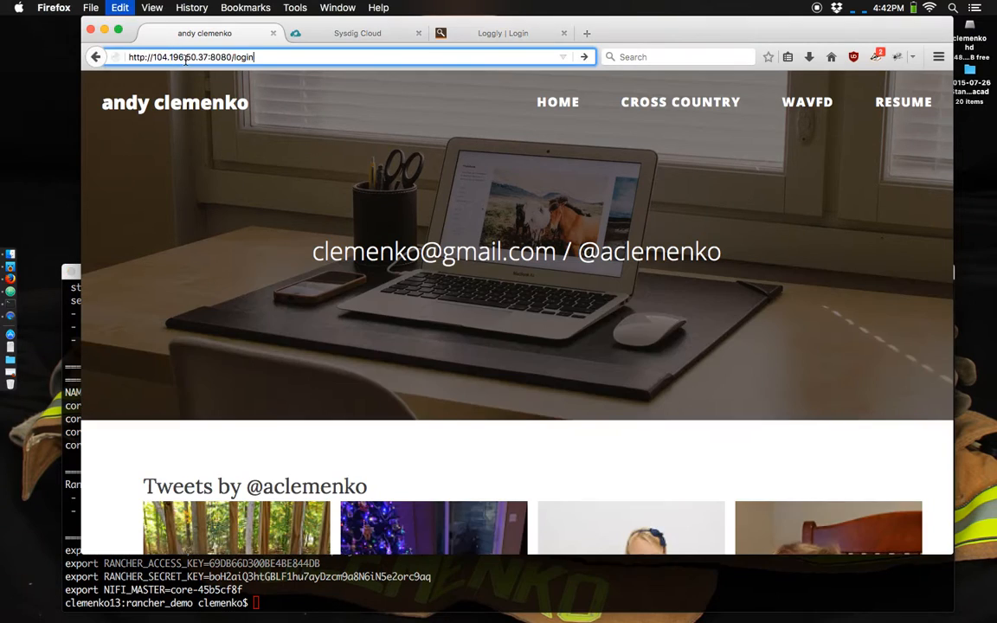
key("Return")
- Log in to Rancher with the username admin and the account password
type("admin")
key("Tab")
type("********")
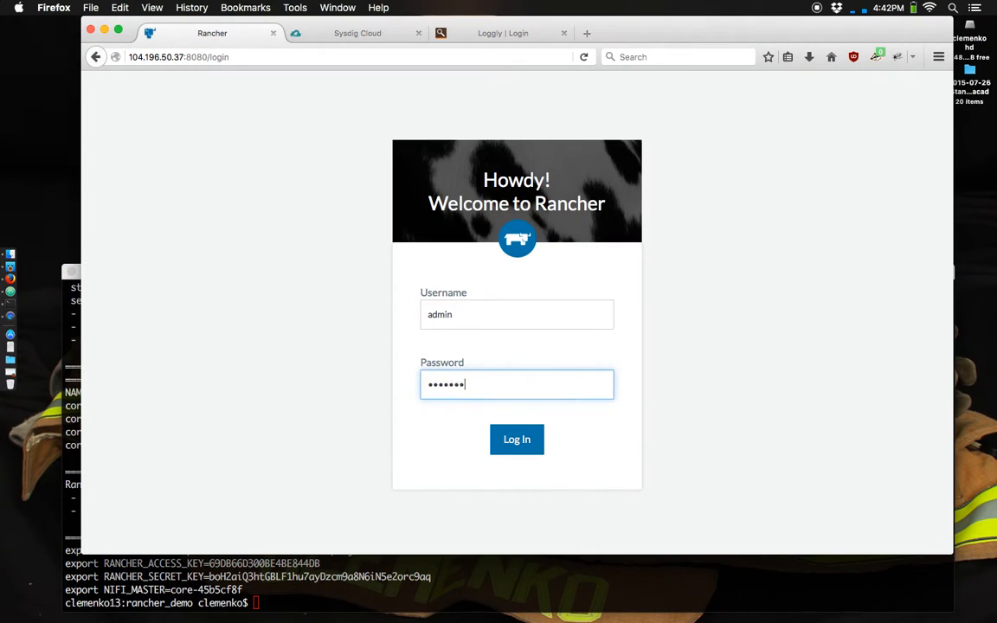
key("Return")
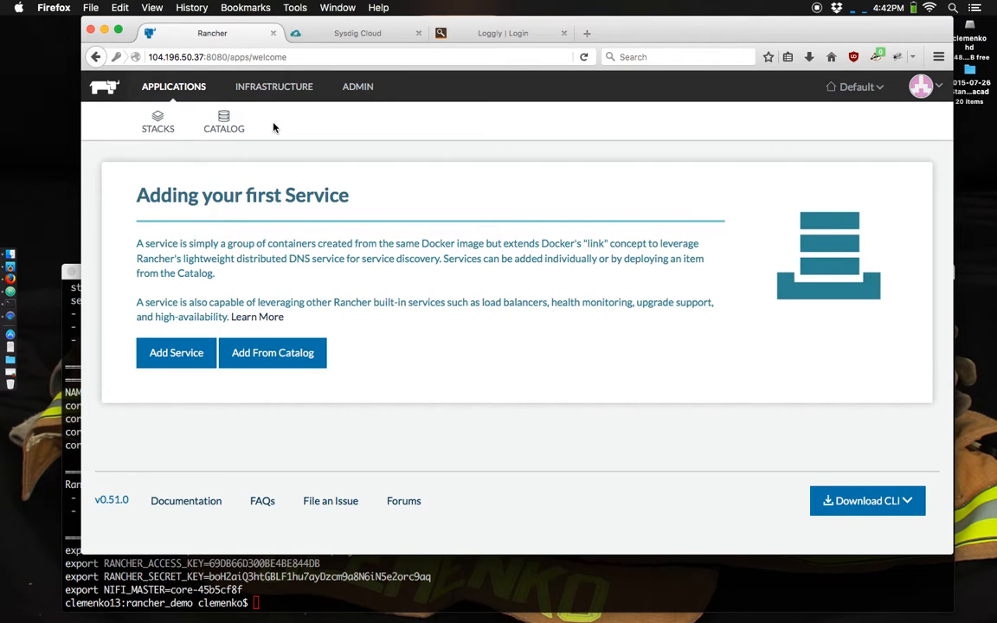
- Look over the infrastructure hosts and their standalone containers, and return to the applications page
left_click(269, 87)
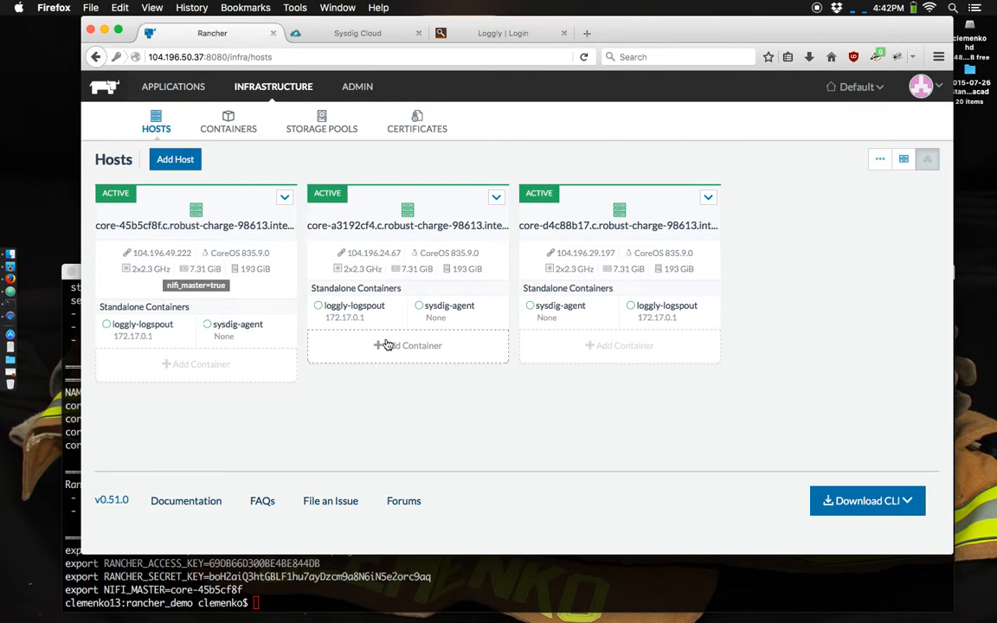
left_click(174, 86)
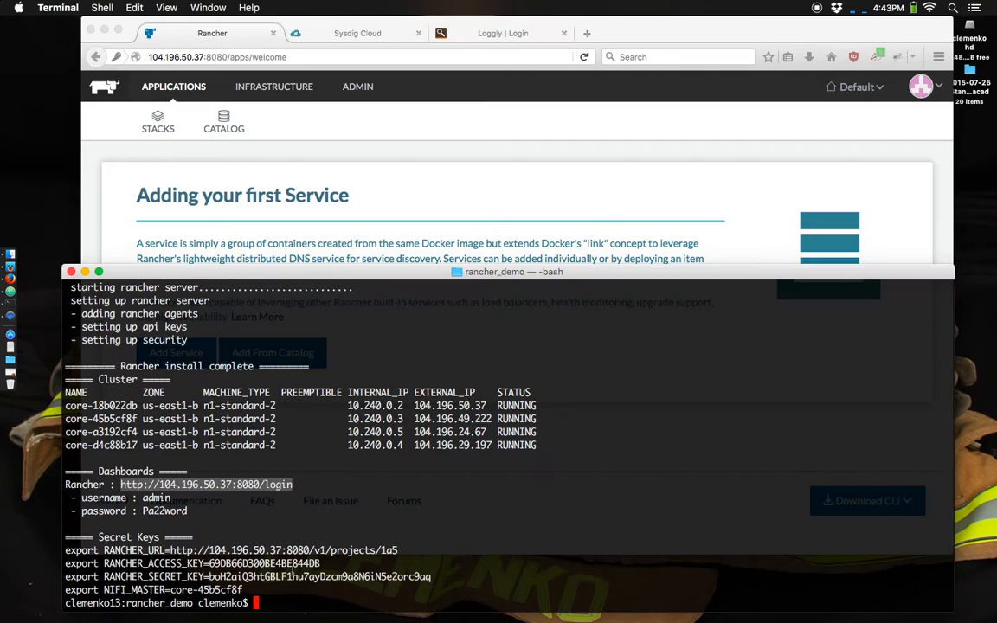
- In Terminal, copy the printed export lines and run them to set the Rancher URL, access key, secret key and NIFI_MASTER variables
left_click(252, 589)
left_click_drag(251, 589, 57, 556)
key("super+c")
key("super+v")
- Change to the flask directory and deploy its stack with rancher-compose up -d
type("cd f")
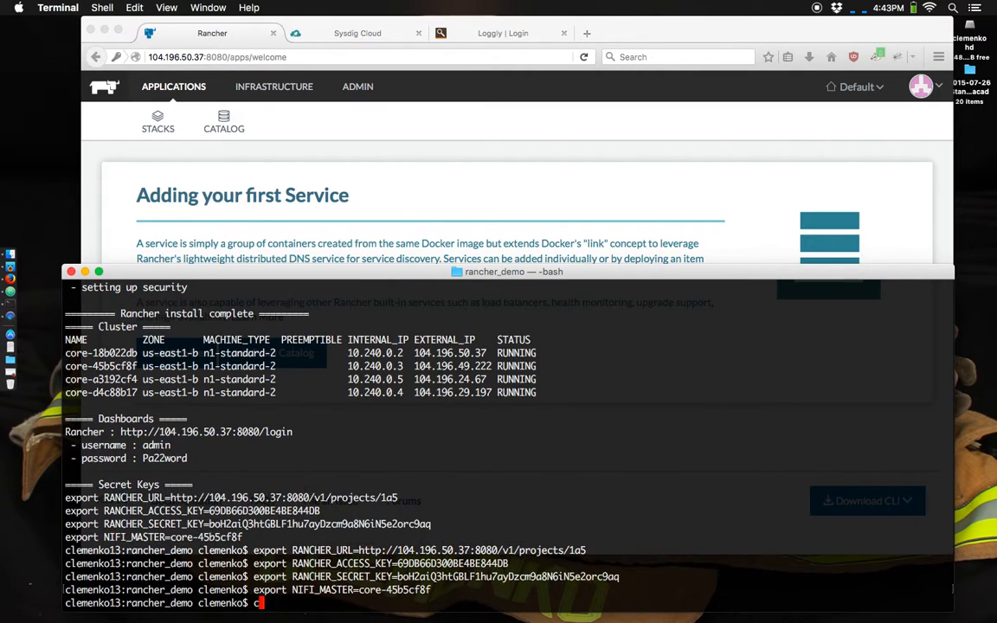
type("lask/")
key("Return")
type("ranch")
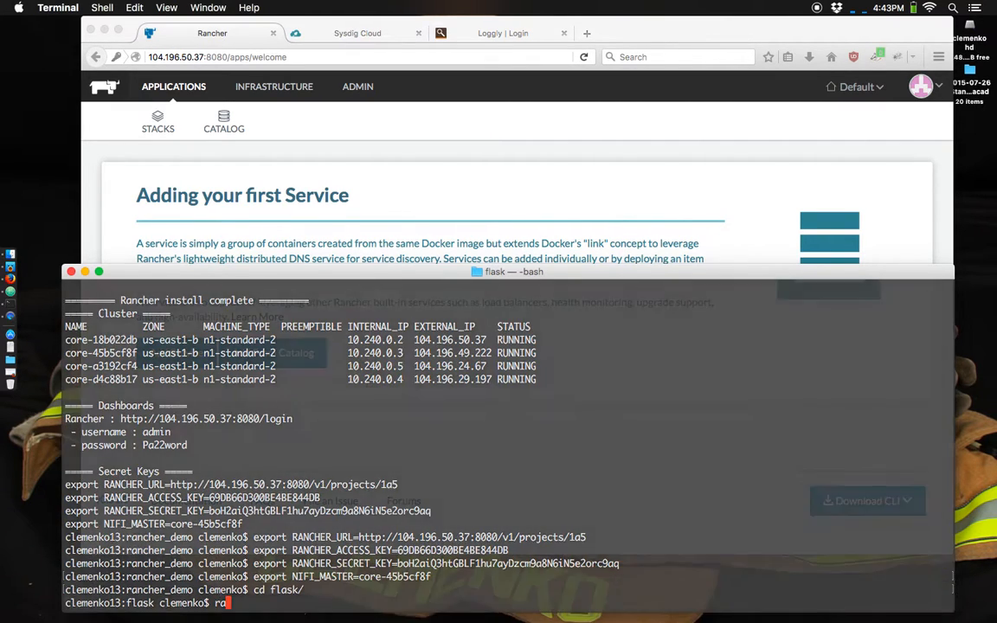
type("er-compose up -d")
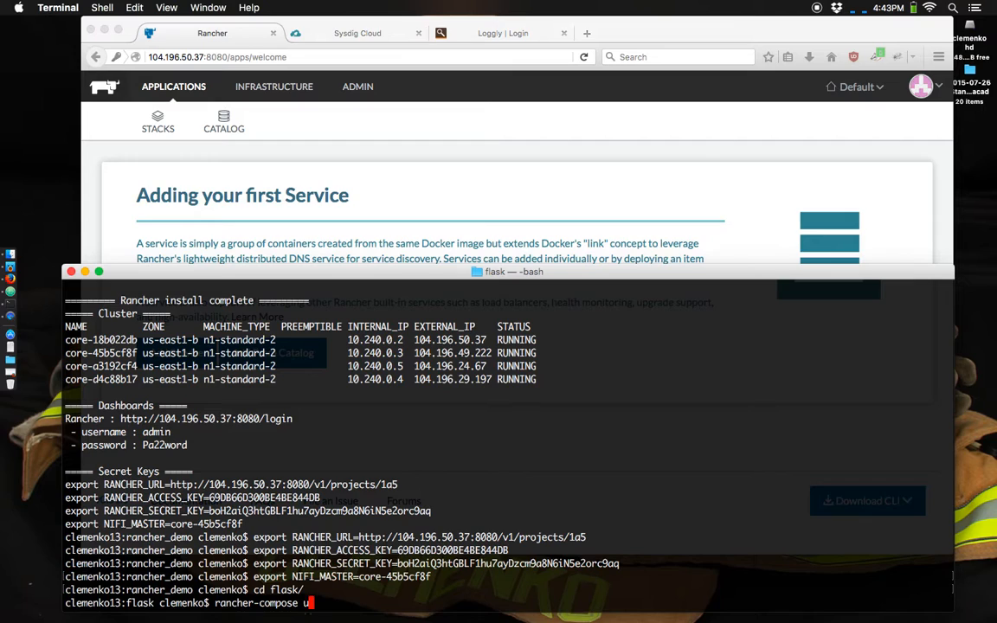
key("Return")
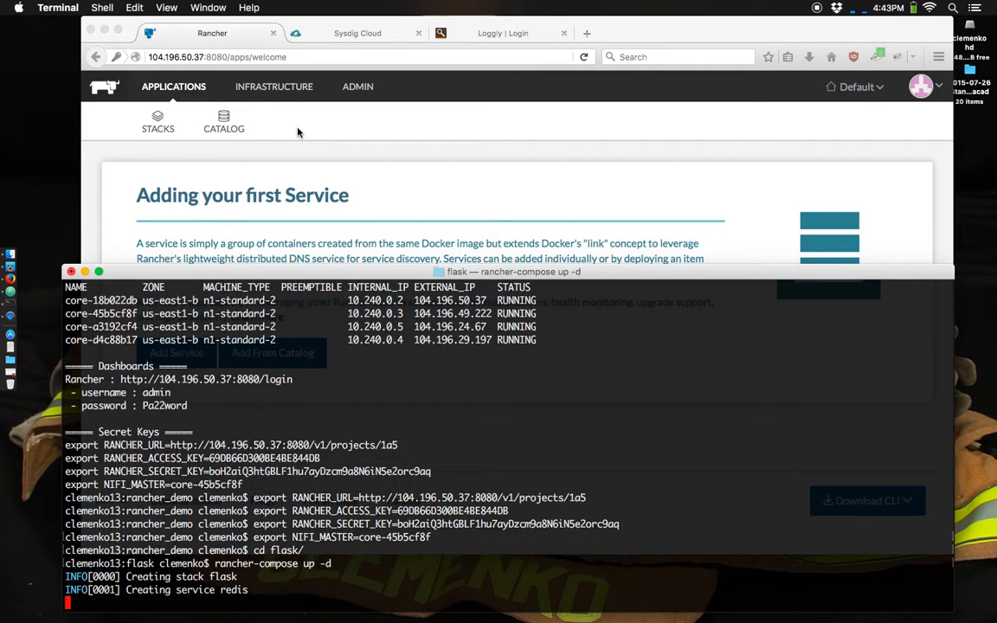
- Switch to Firefox, check the flask stack in Rancher and browse the application catalog's available templates
left_click(267, 114)
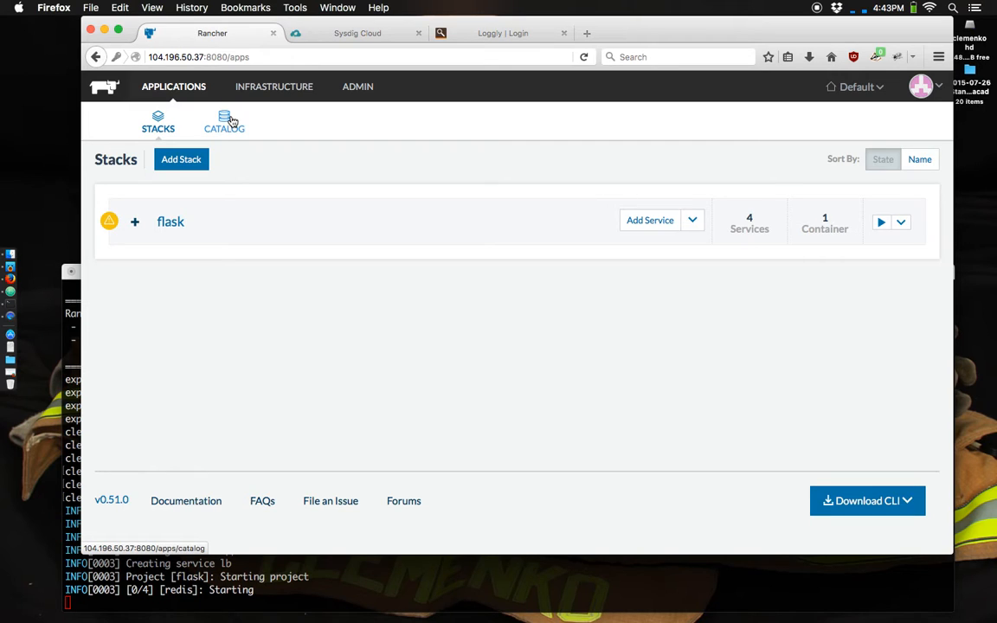
left_click(229, 122)
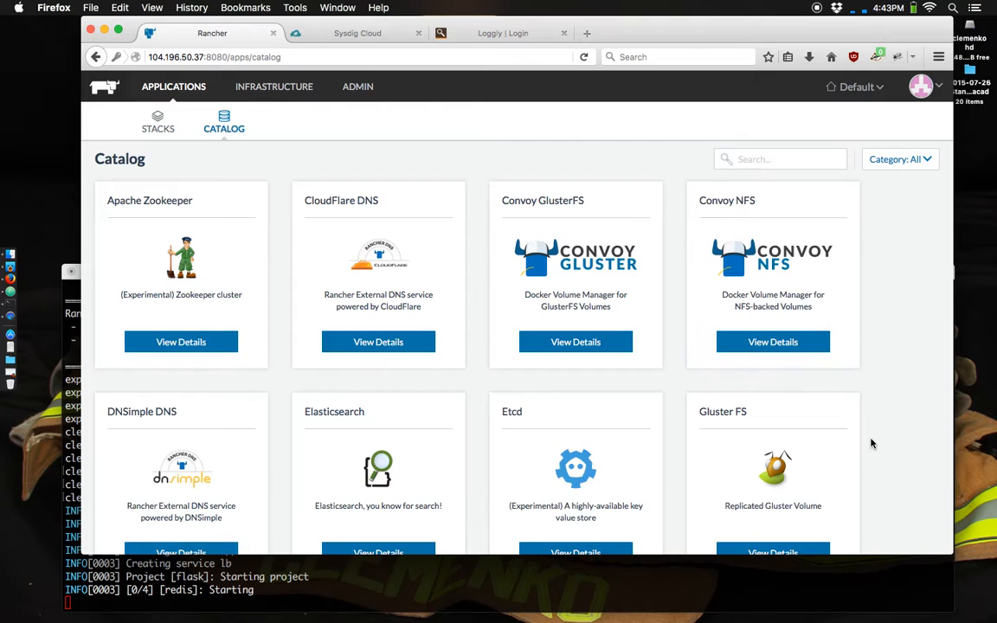
scroll(871, 443, "down", 10)
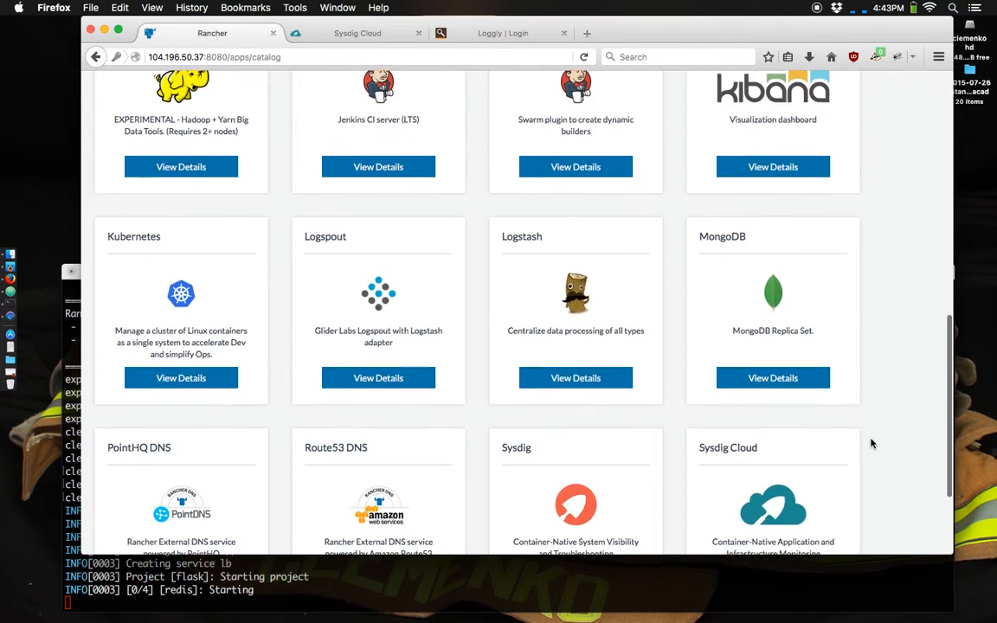
scroll(872, 443, "up", 3)
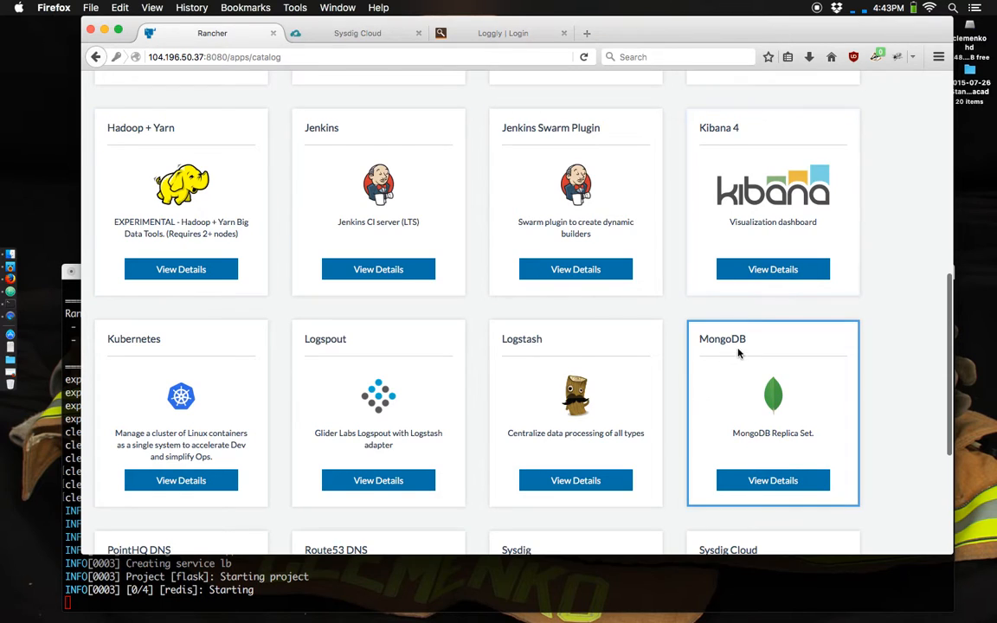
scroll(738, 352, "down", 7)
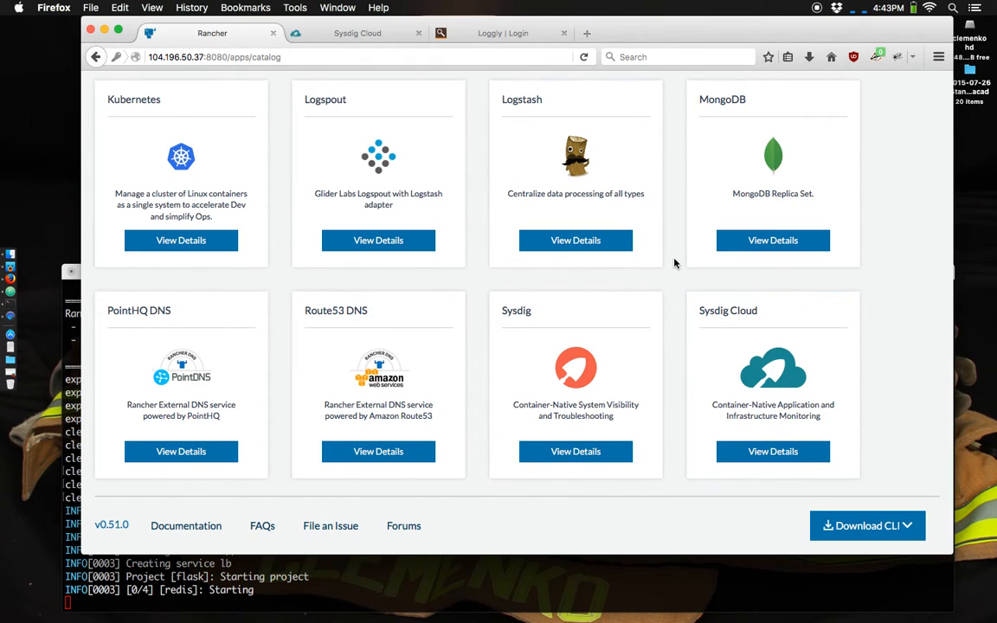
scroll(675, 263, "up", 2)
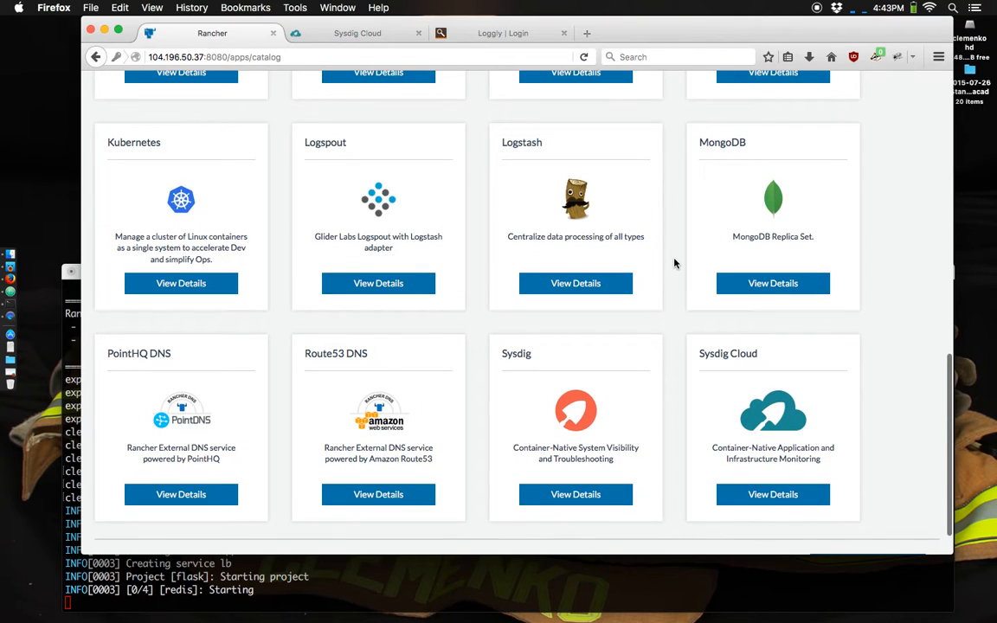
scroll(674, 265, "up", 8)
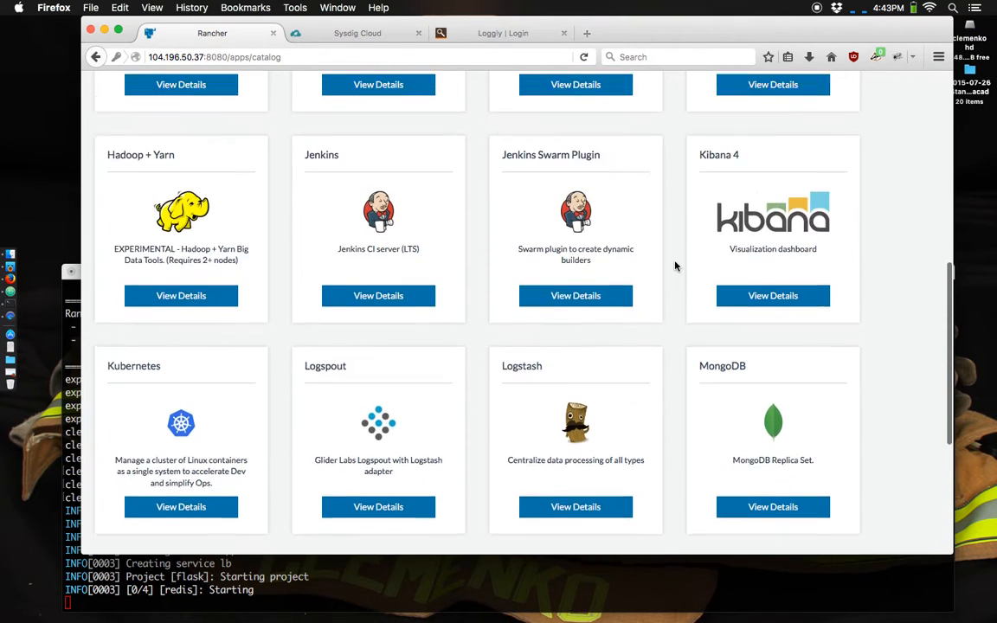
scroll(676, 265, "up", 7)
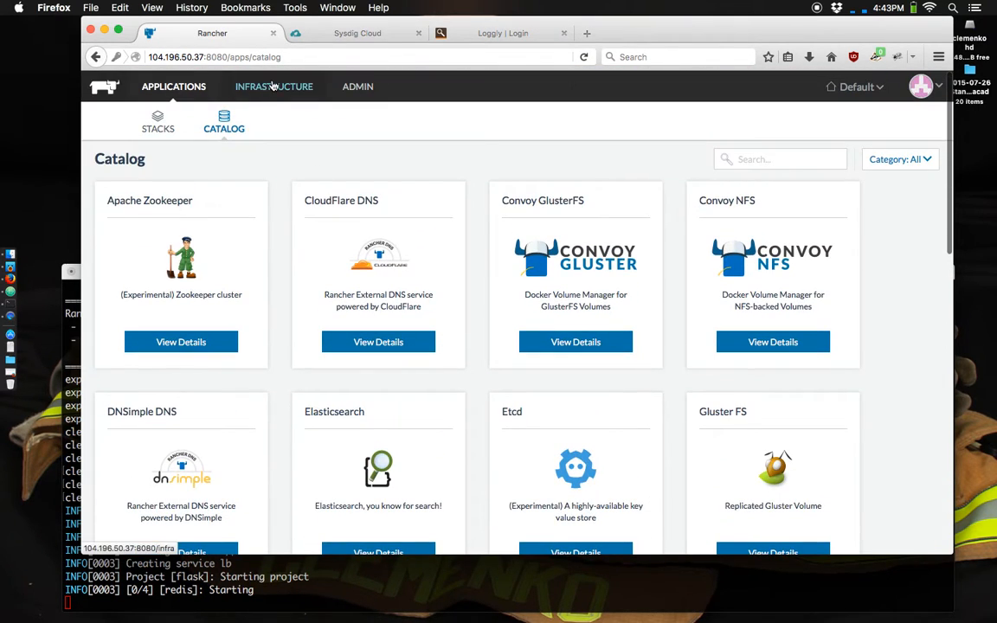
- Open the core-45b5cf8f host from the infrastructure hosts and examine its CPU, memory, network and storage graphs and containers
left_click(273, 87)
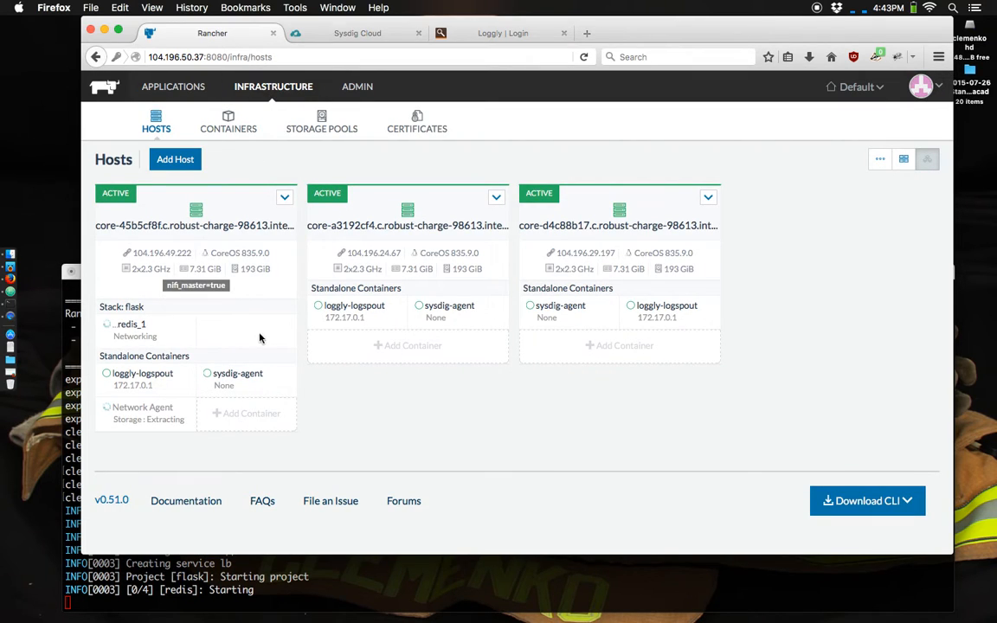
mouse_move(183, 383)
left_click(201, 227)
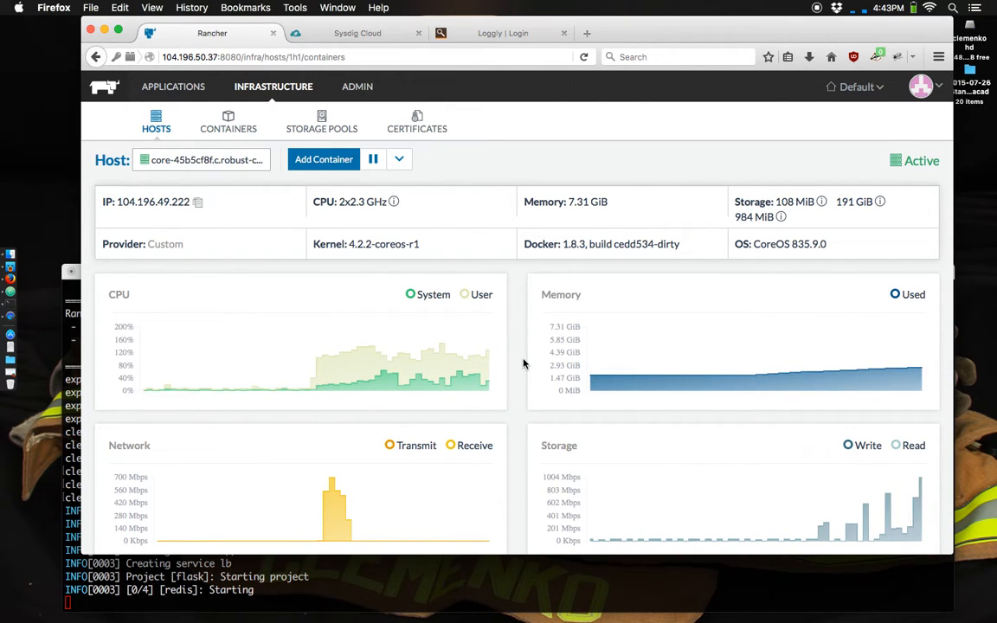
scroll(523, 363, "down", 3)
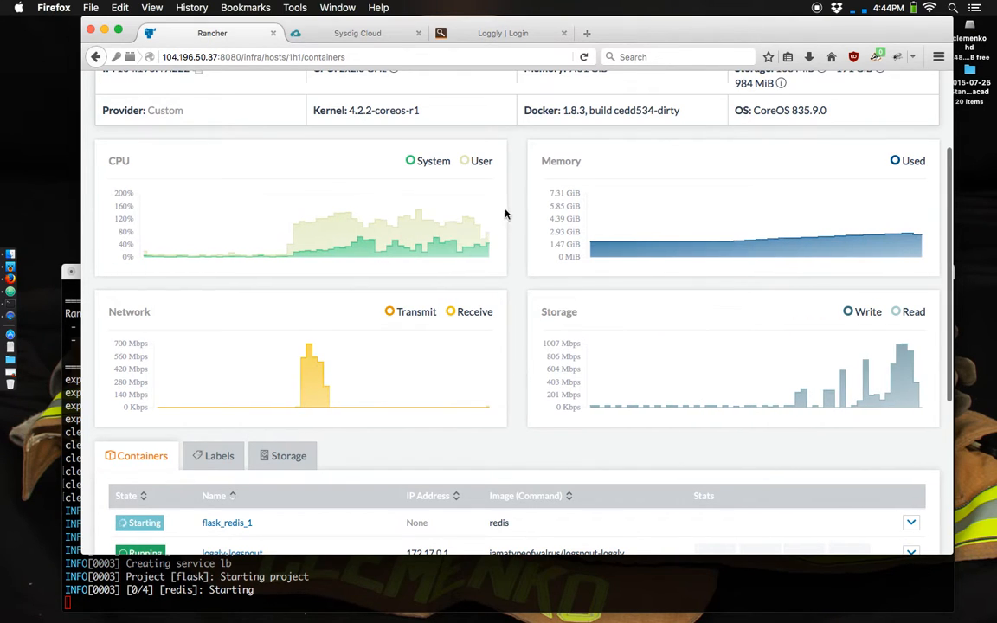
scroll(517, 200, "up", 3)
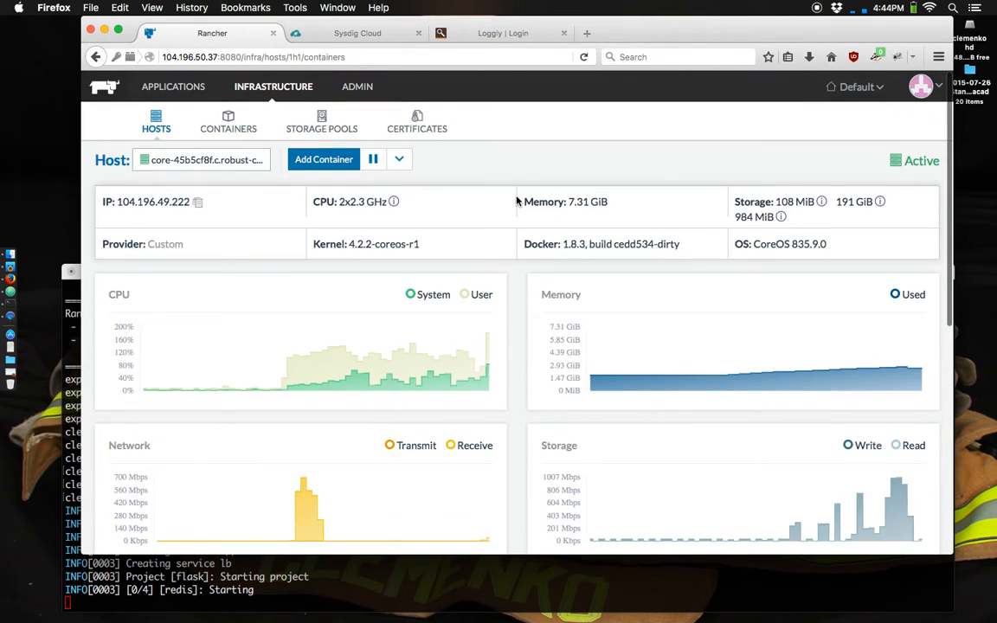
- Switch to Sysdig Cloud, enter its server overview and display the details of host core-d4c88b17
left_click(374, 35)
left_click(509, 355)
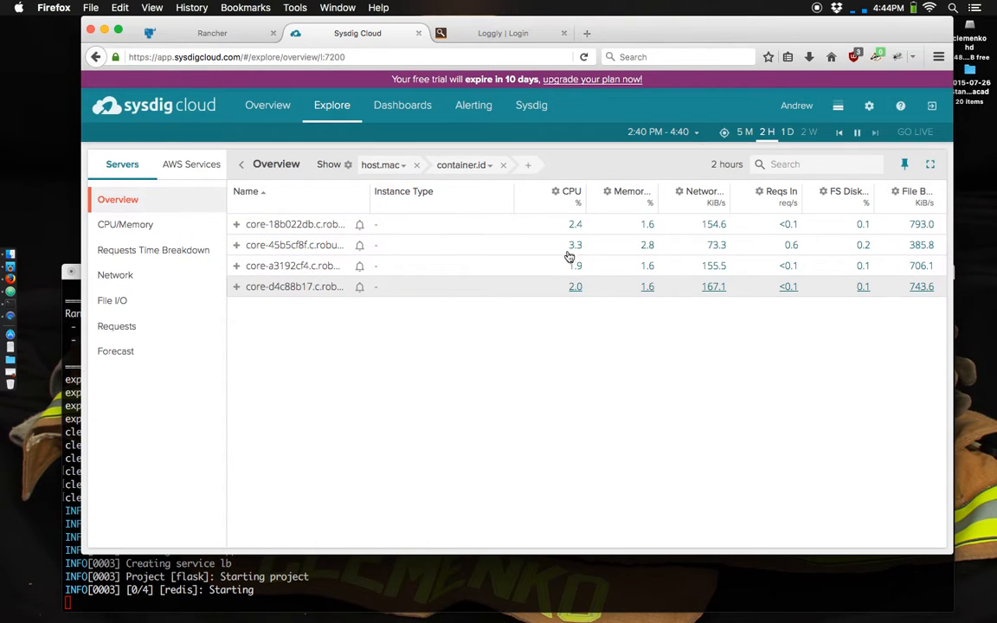
left_click(536, 290)
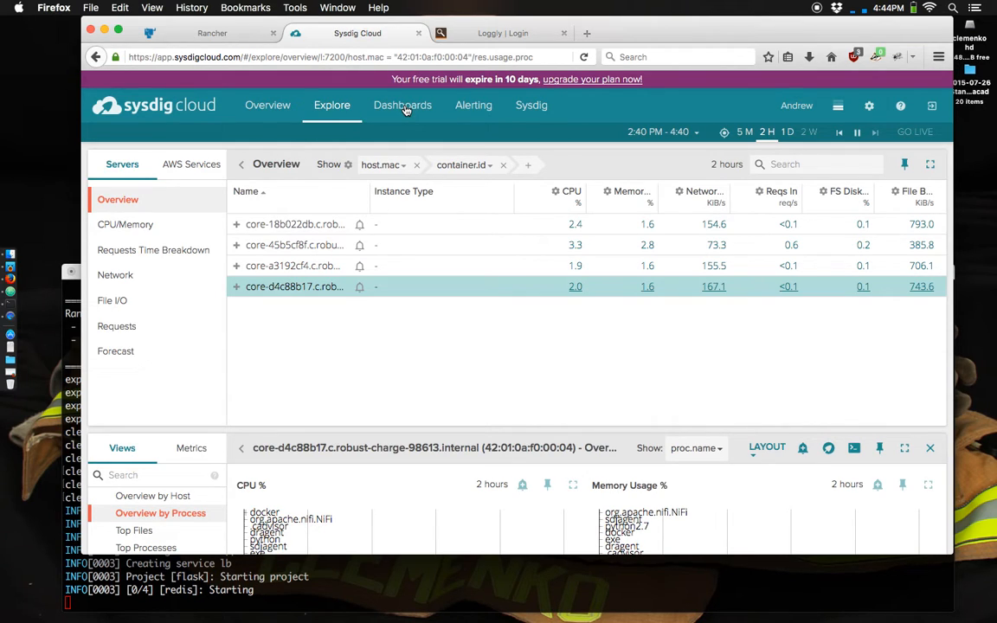
- Open the Docker dashboard in Sysdig Cloud and review its overview, File I/O and Network tables
left_click(402, 106)
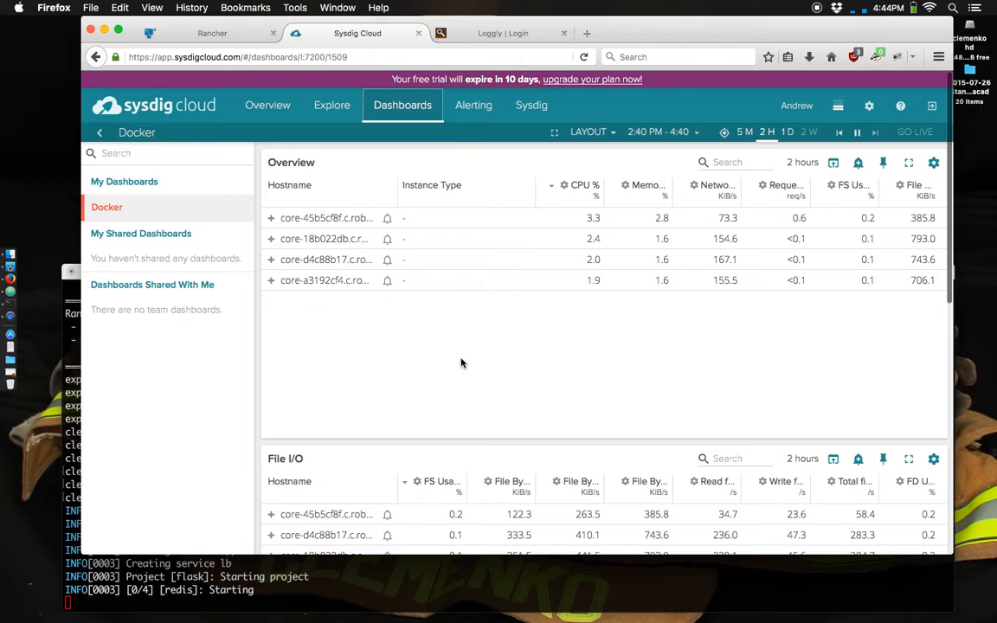
scroll(460, 363, "down", 5)
scroll(460, 363, "down", 5)
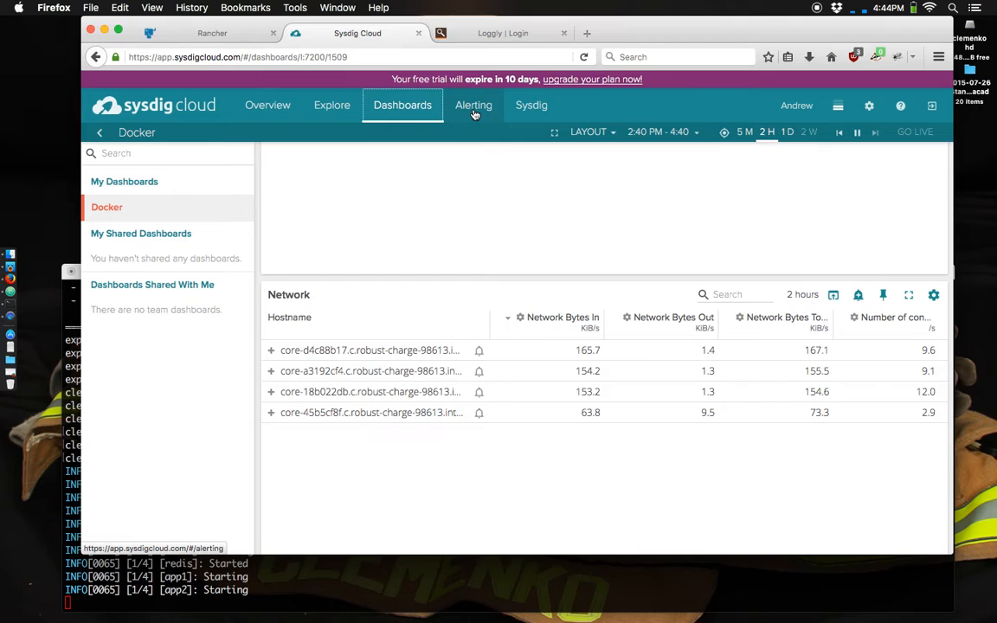
- Switch to Loggly and sign in to reach its log search page
left_click(511, 38)
left_click(399, 369)
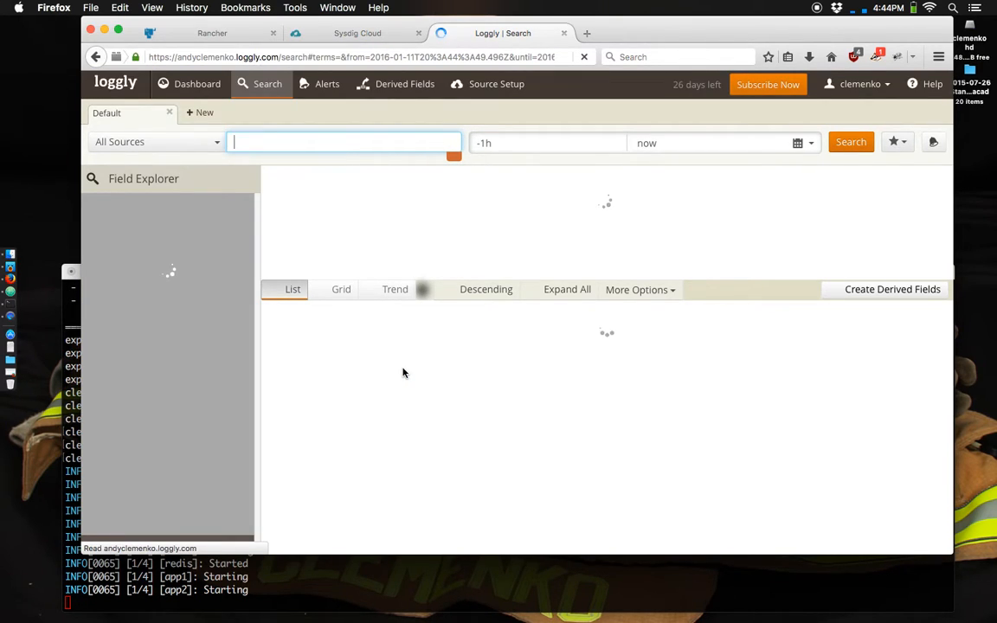
- Switch back to Rancher's hosts overview and view the logs of the flask stack's redis_1 container
left_click(238, 36)
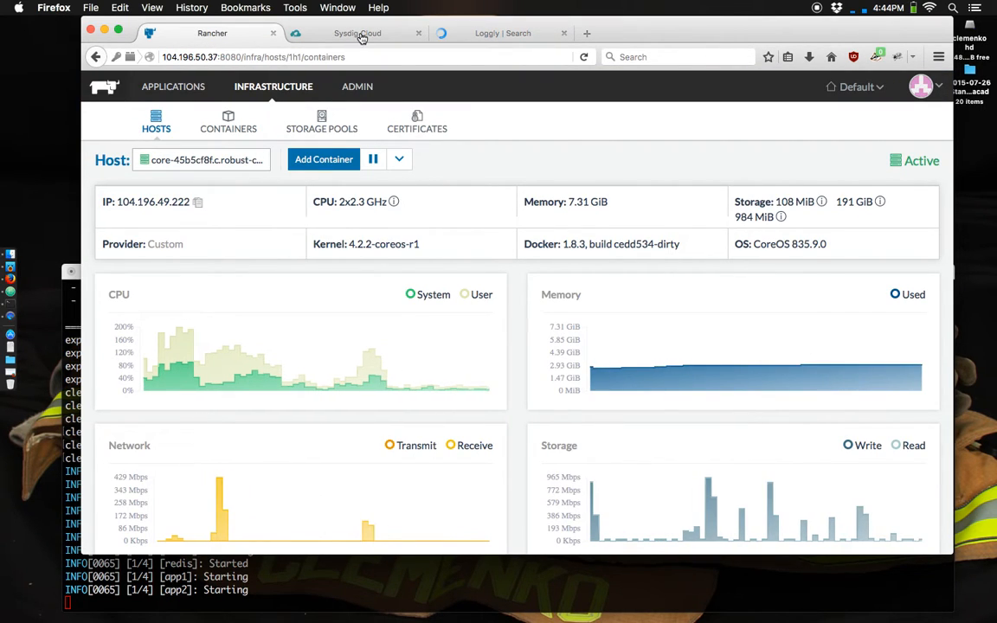
key("super+Left")
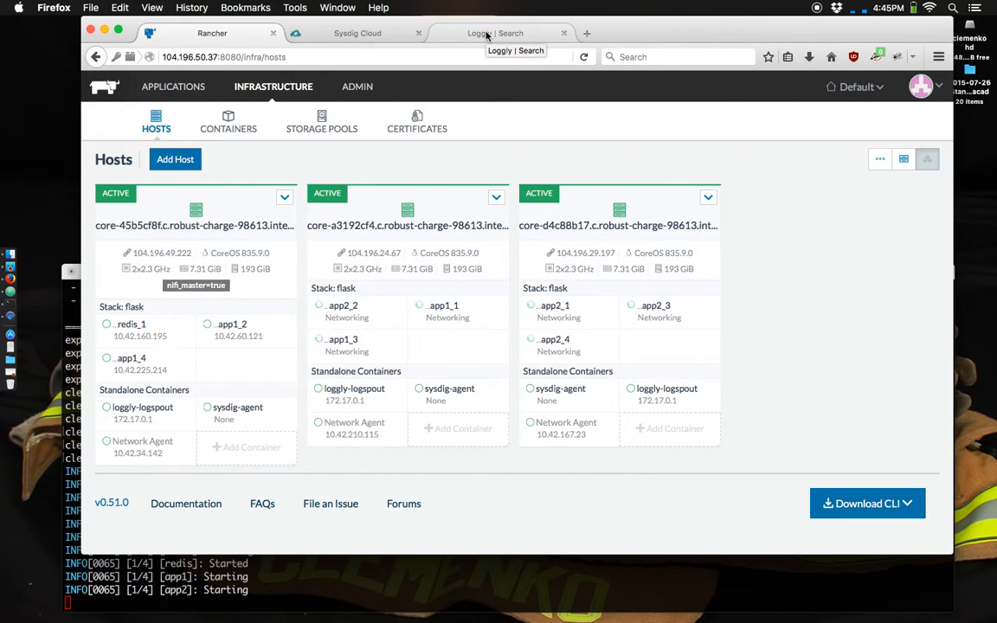
left_click(180, 330)
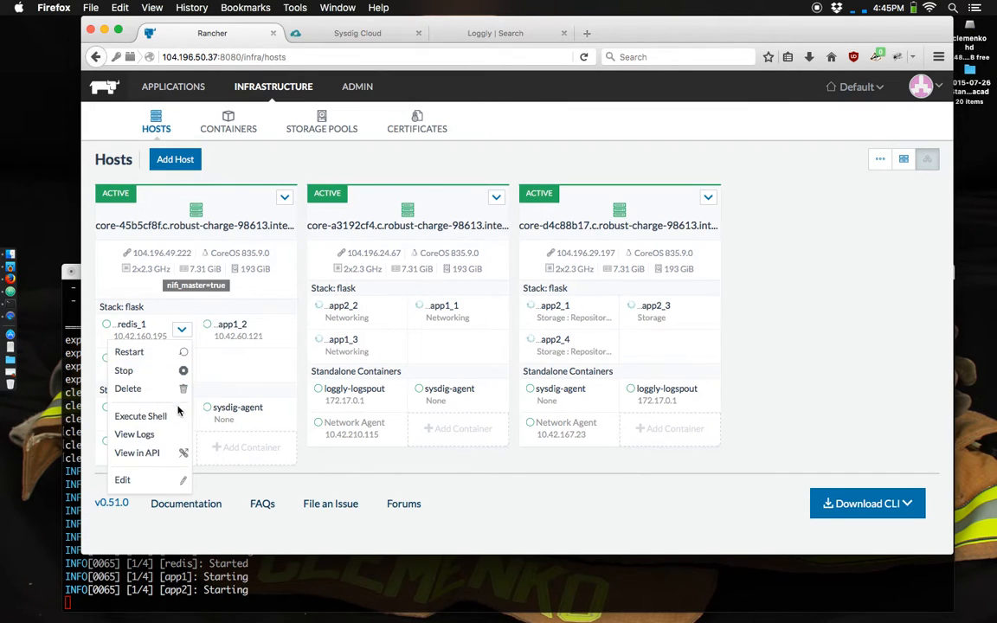
left_click(177, 439)
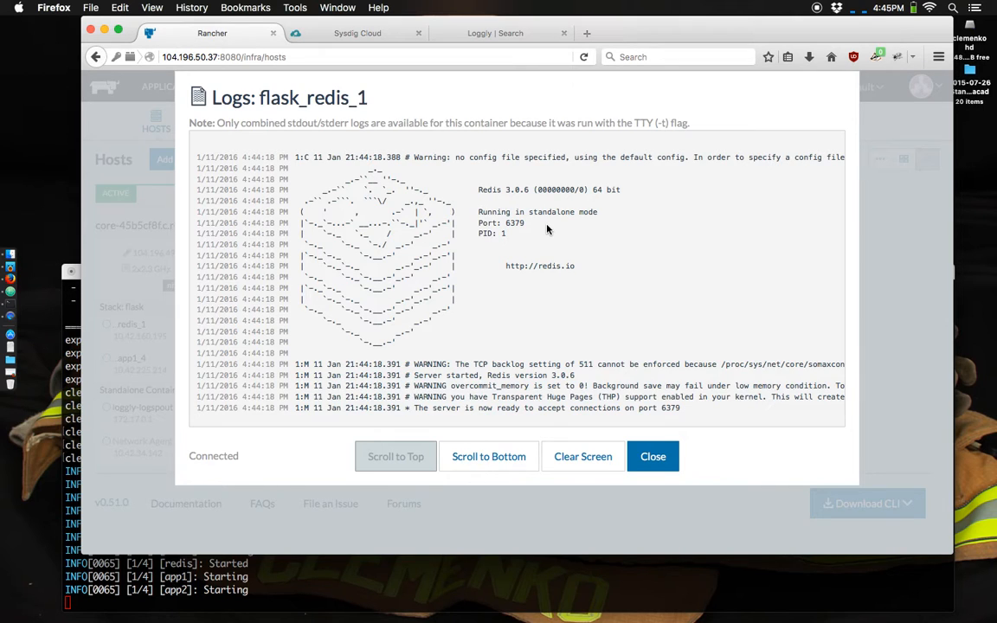
left_click(655, 457)
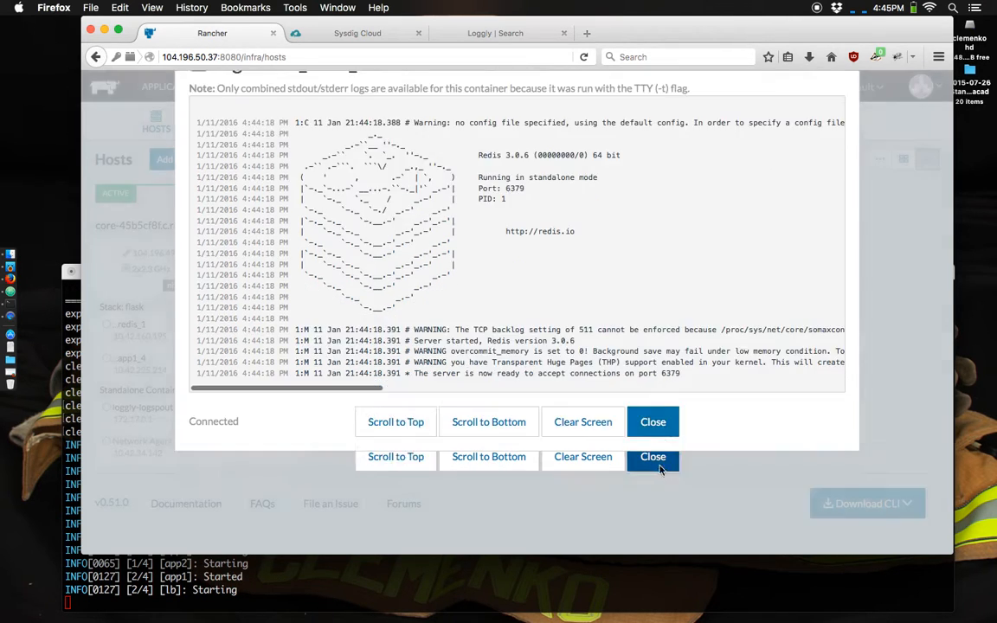
- Open a shell in the redis_1 container, run ls, ls -asl and ps -ef, and close the shell
left_click(181, 331)
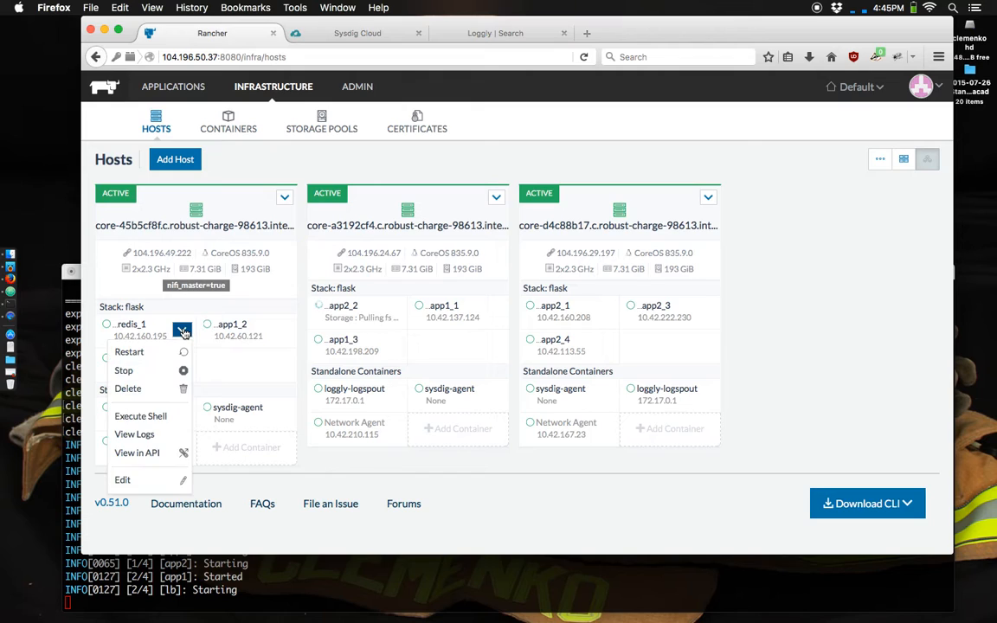
left_click(166, 419)
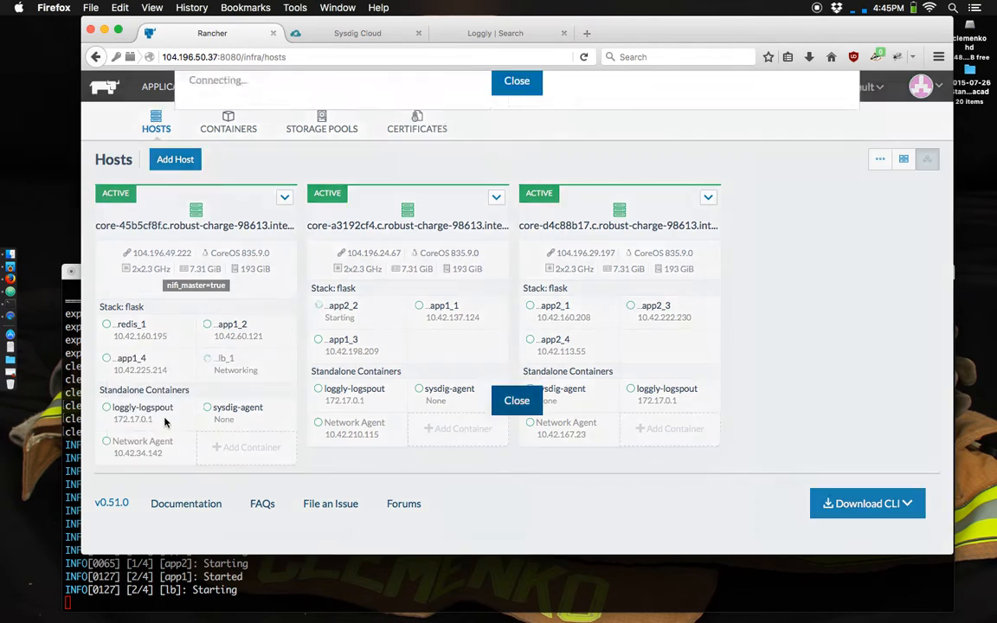
key("Return")
key("Return")
type("ls")
key("Return")
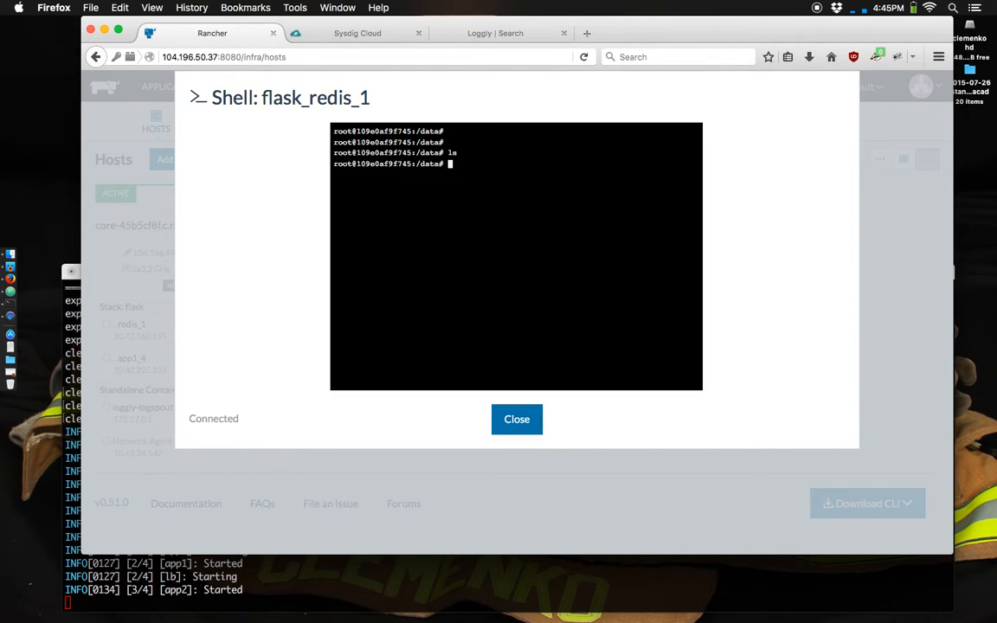
type("ls -asl")
key("Return")
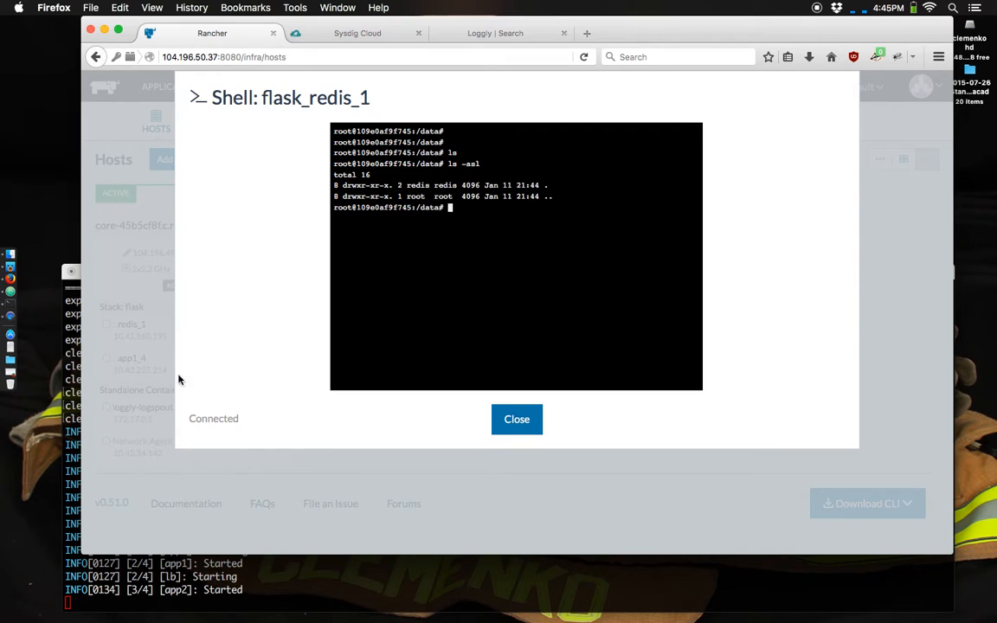
type("ps -ef")
key("Return")
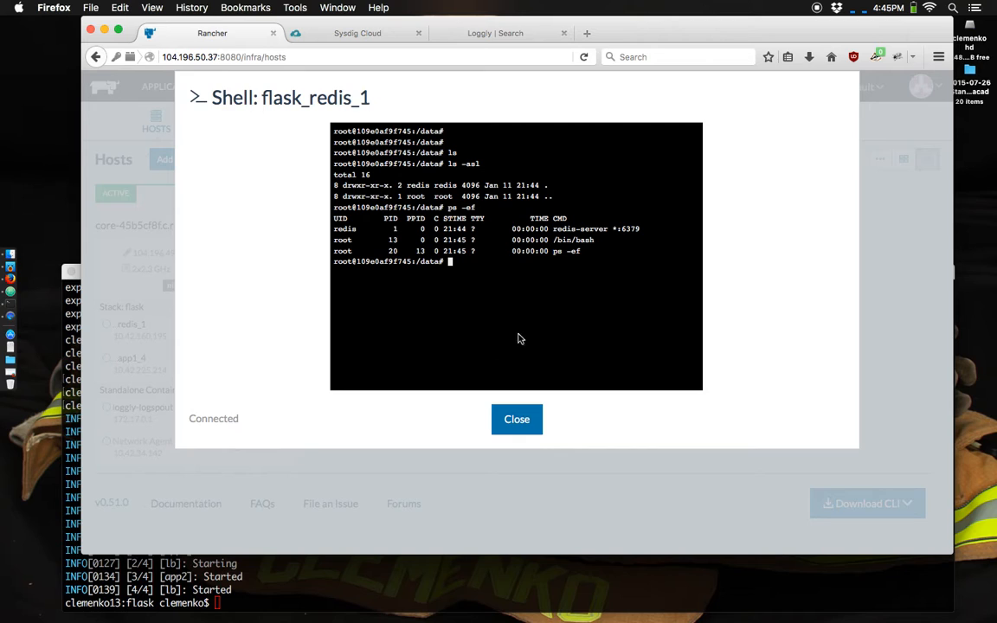
left_click(516, 424)
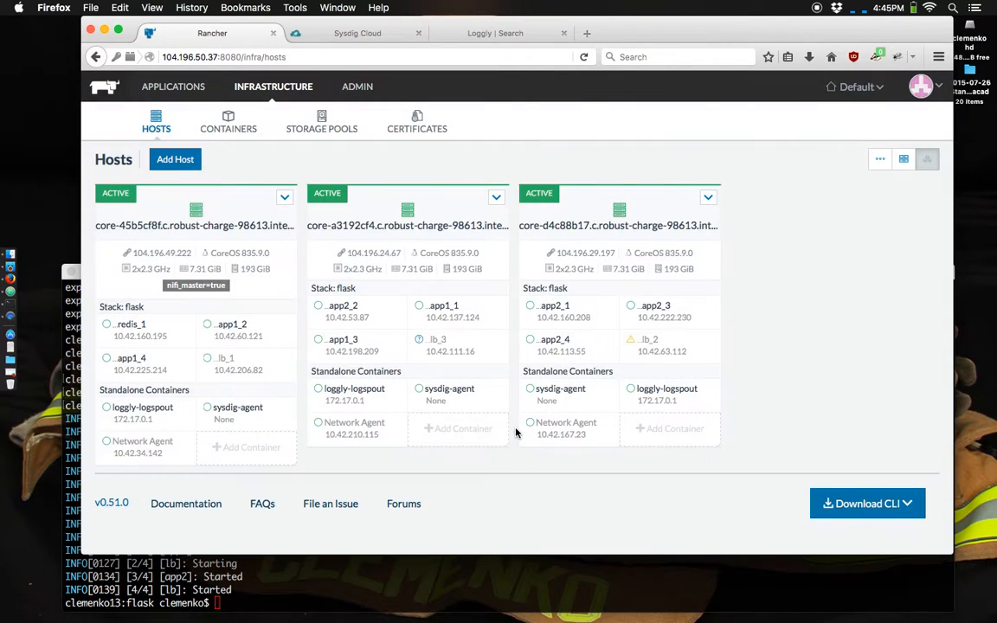
- Review the last hour of container events in Loggly and return to Rancher
left_click(484, 37)
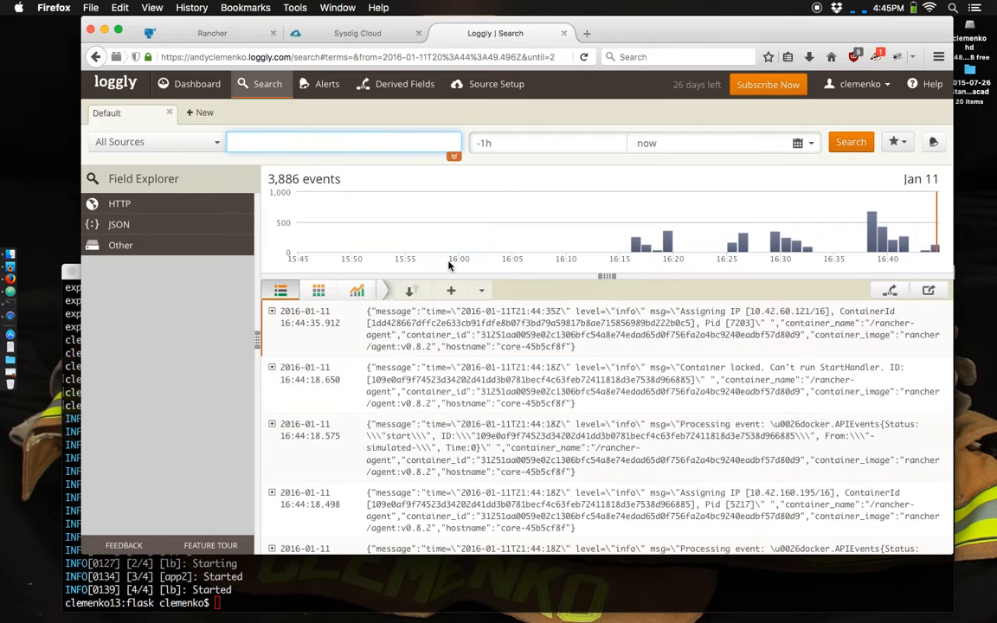
left_click(199, 34)
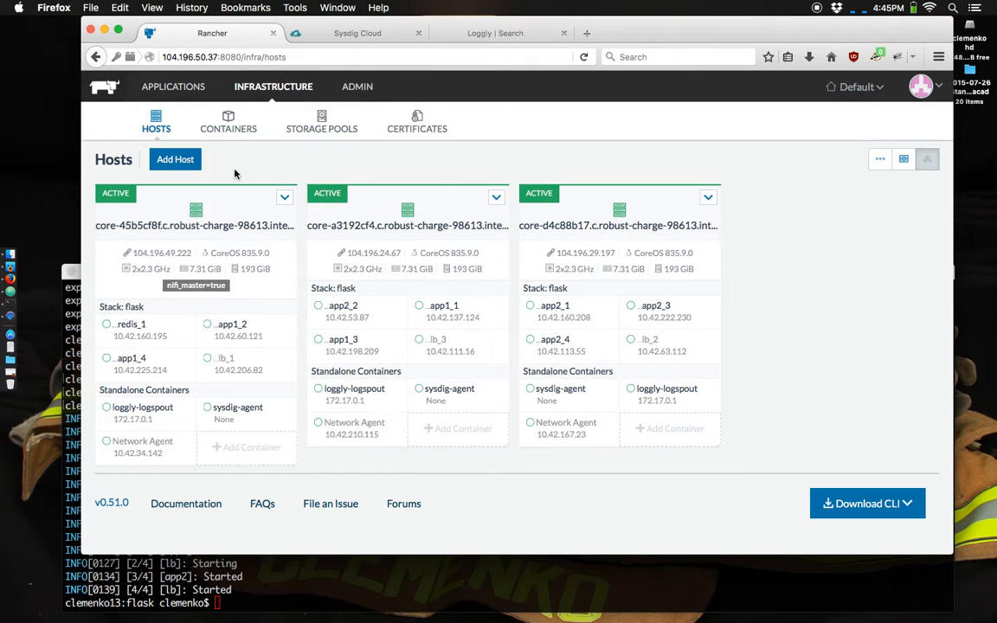
- Open the flask stack's graph view and examine the links between lb, app1, app2 and redis
left_click(148, 80)
left_click(170, 223)
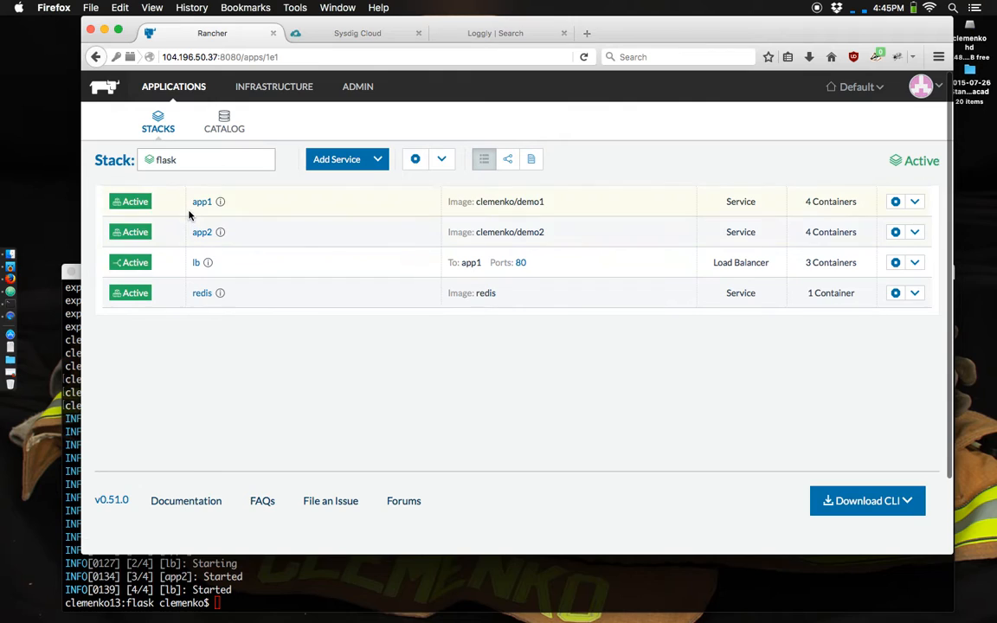
left_click(507, 159)
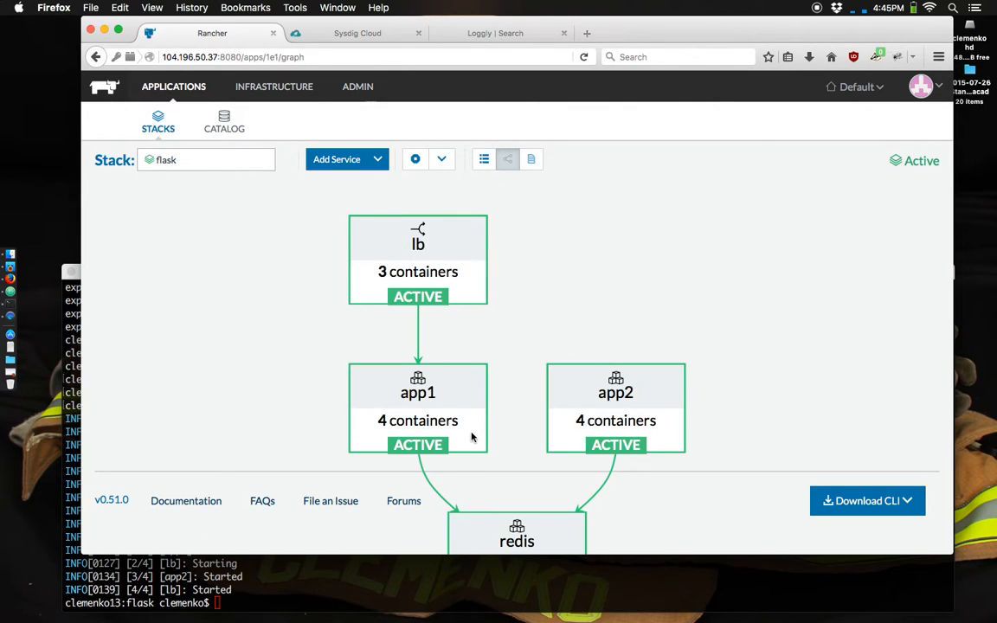
scroll(474, 439, "down", 3)
left_click_drag(495, 351, 494, 260)
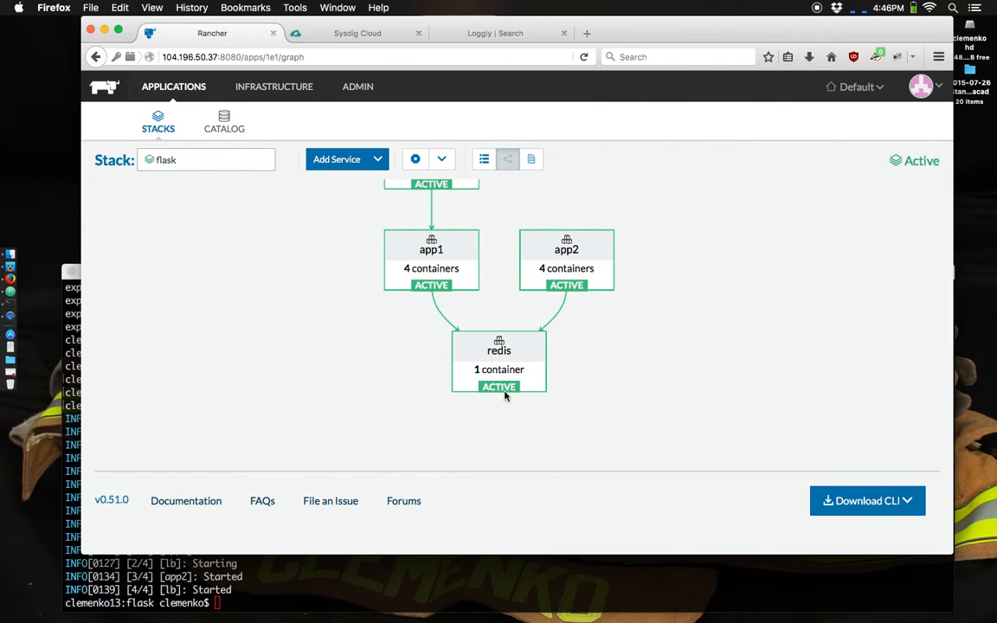
scroll(398, 292, "up", 3)
scroll(396, 286, "down", 1)
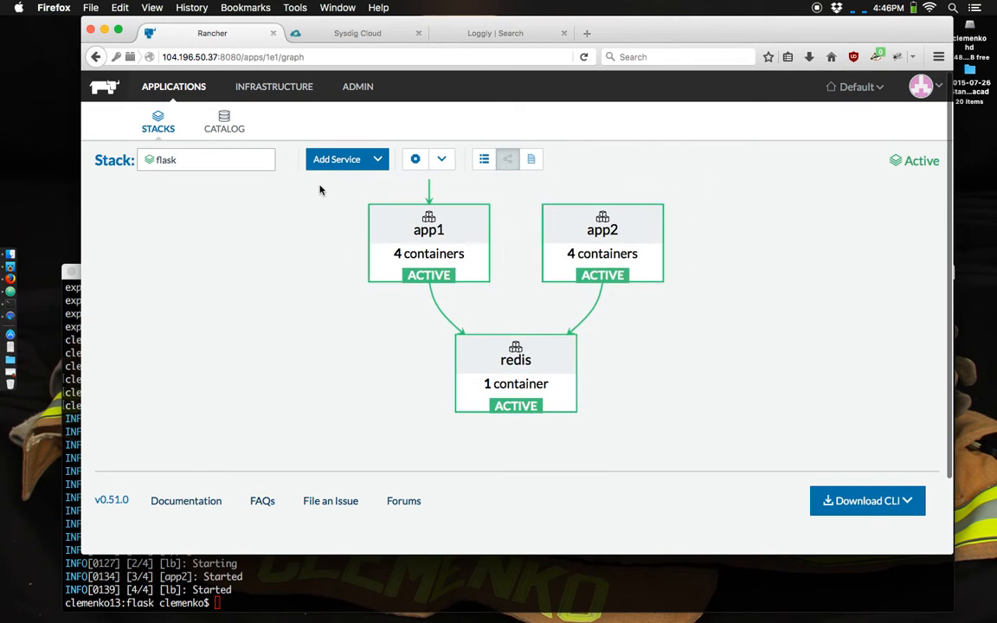
- Copy the IP address of host core-45b5cf8f from the infrastructure hosts and open 104.196.49.222 in a new browser tab
left_click(270, 87)
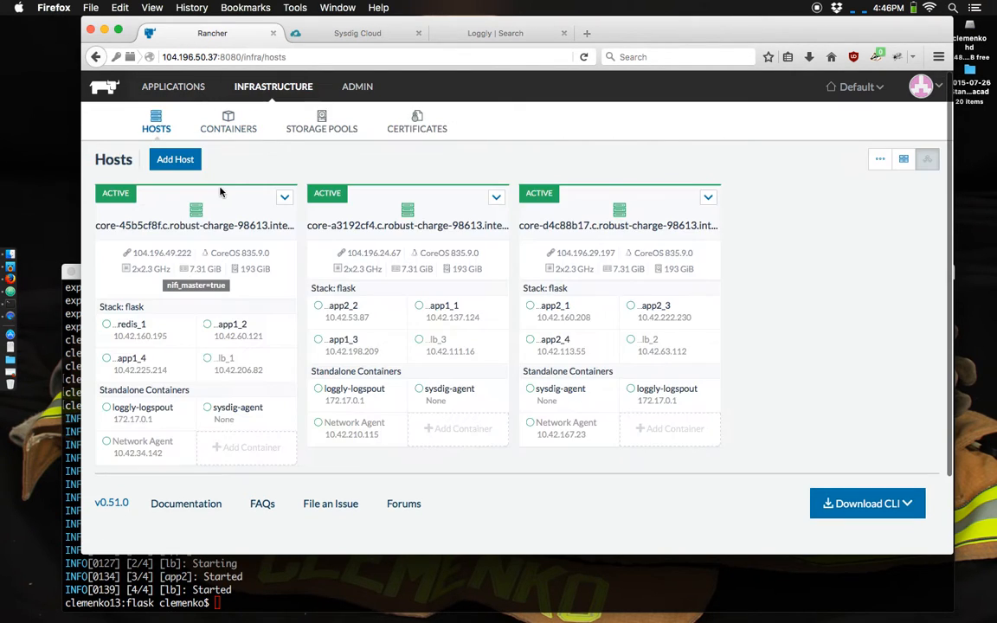
left_click_drag(192, 251, 123, 251)
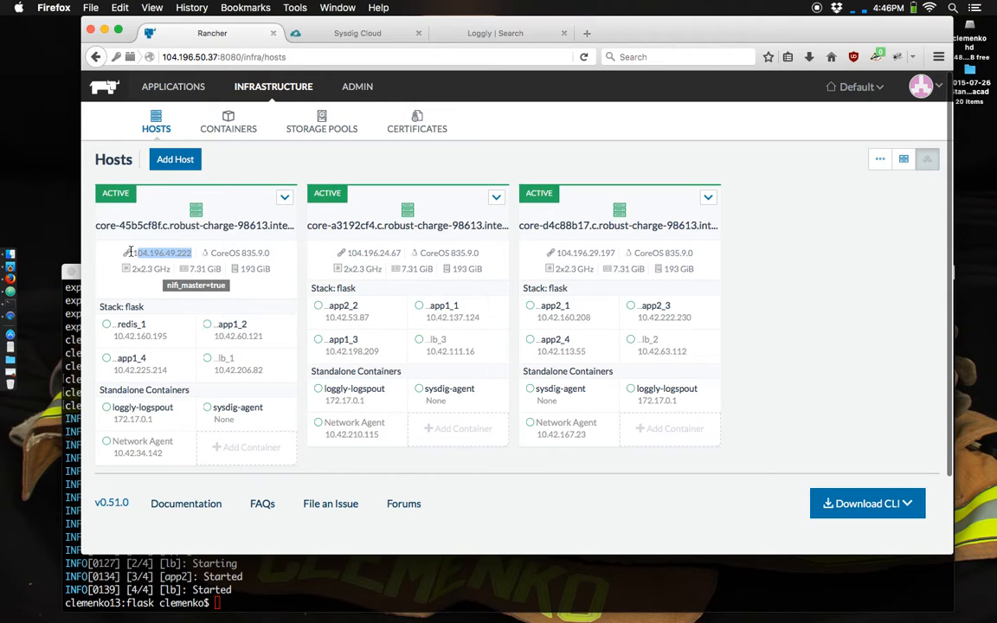
left_click(588, 33)
key("super+v")
key("Return")
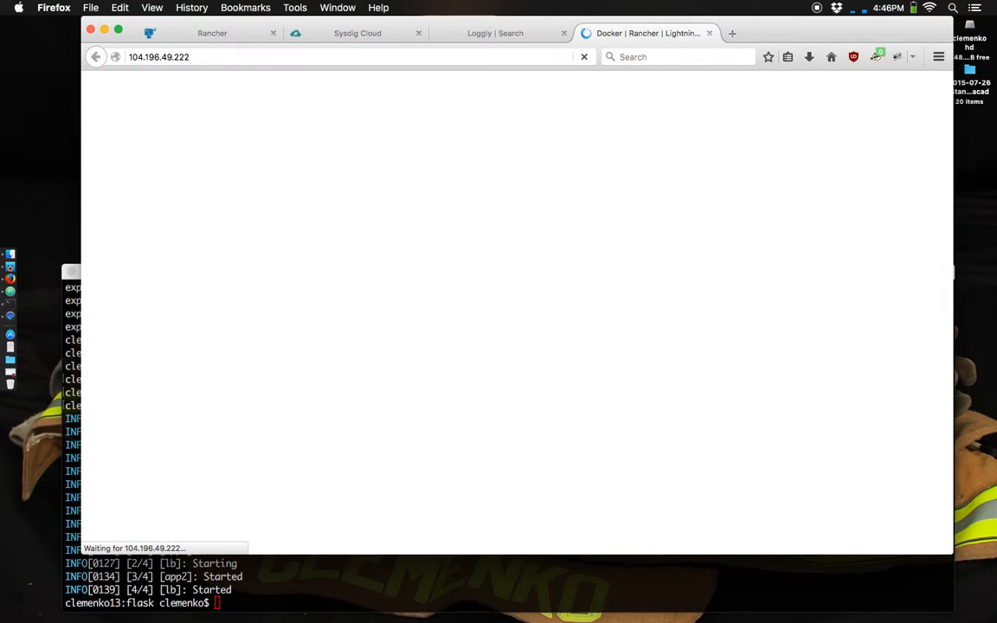
- Reload the flask demo page several times to examine its hit counter and responding server
key("super+r")
key("super+r")
key("super+r")
key("super+r")
key("super+r")
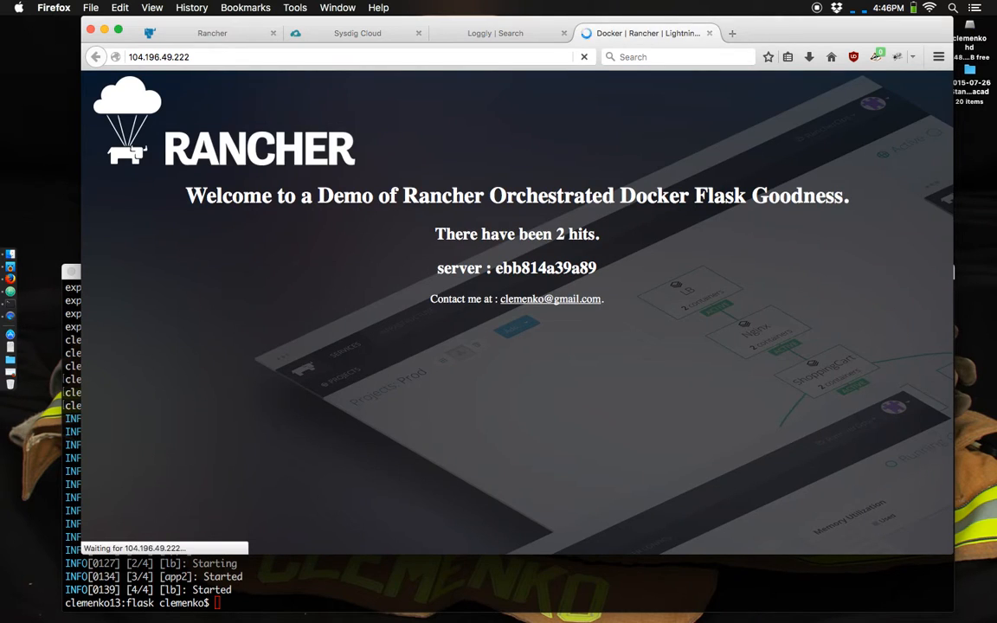
key("super+r")
key("super+r")
key("super+r")
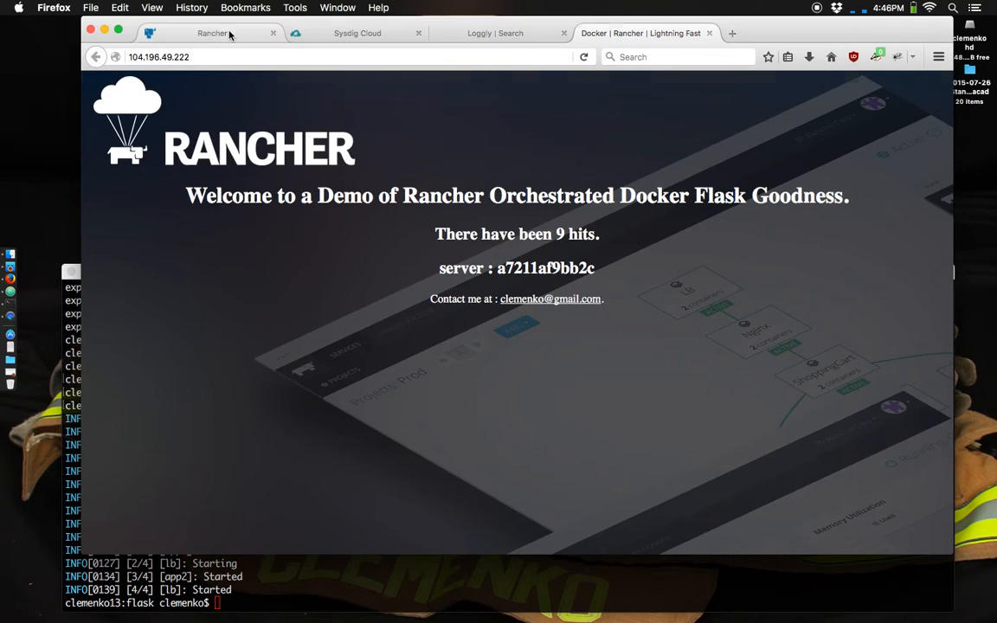
- Return to Rancher and open the lb load balancer service of the flask stack
left_click(230, 33)
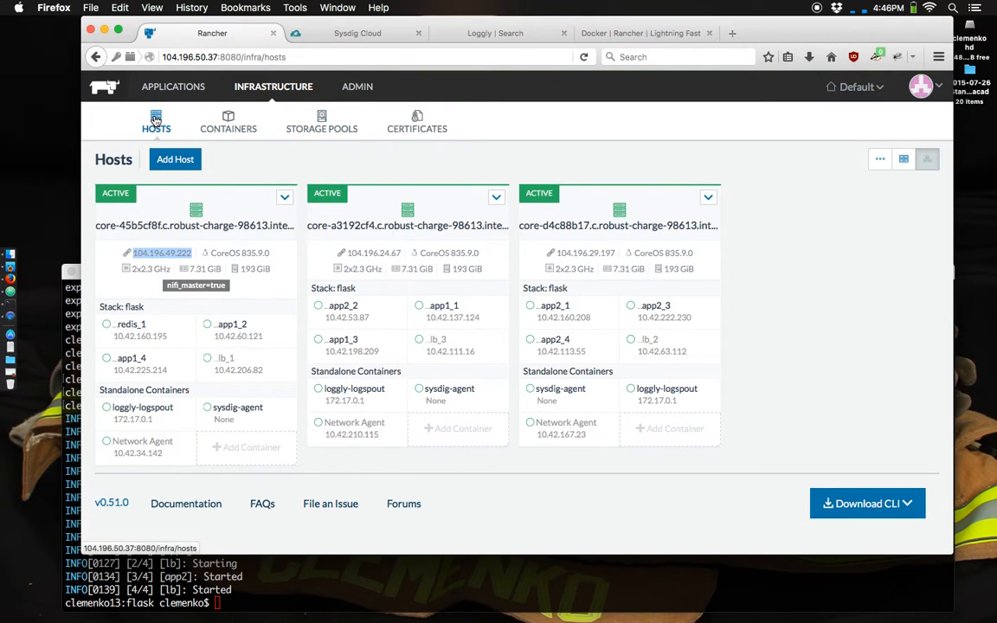
left_click(158, 86)
left_click(173, 227)
left_click(196, 264)
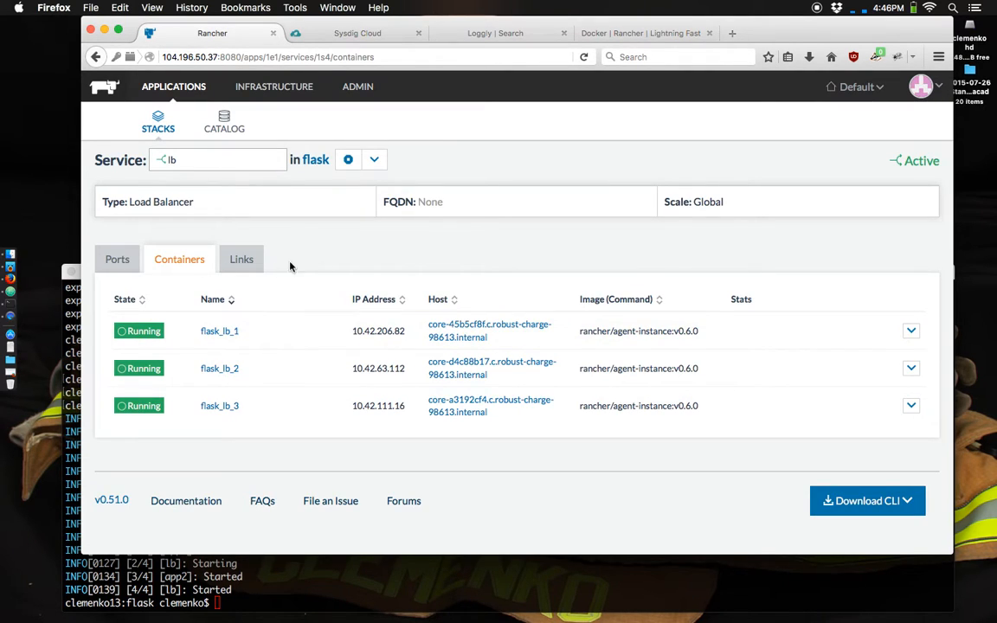
- Edit the lb load balancer to add app2 as a second target service and save the change
left_click(373, 159)
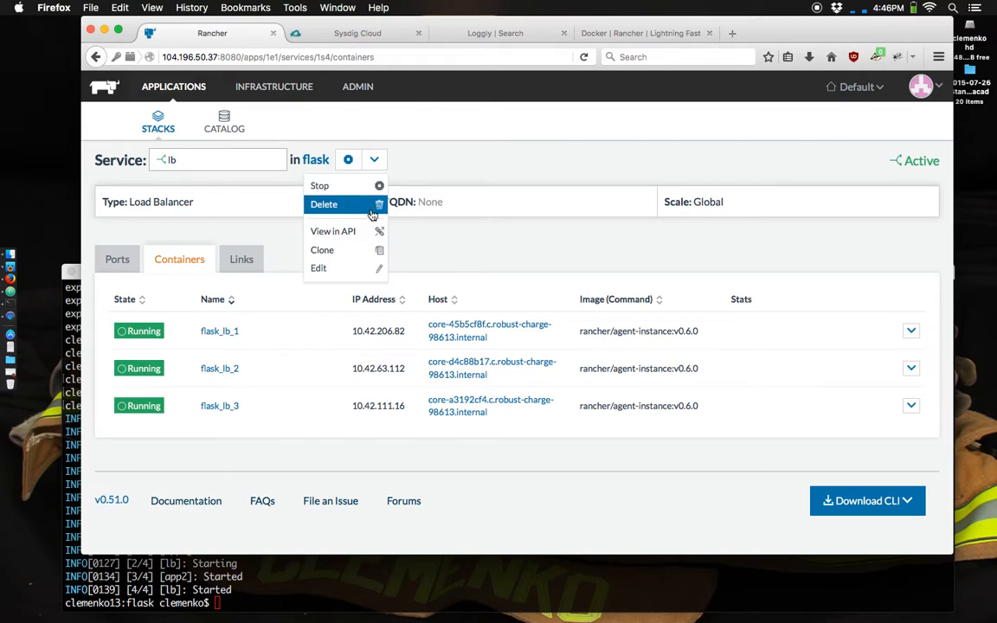
left_click(362, 270)
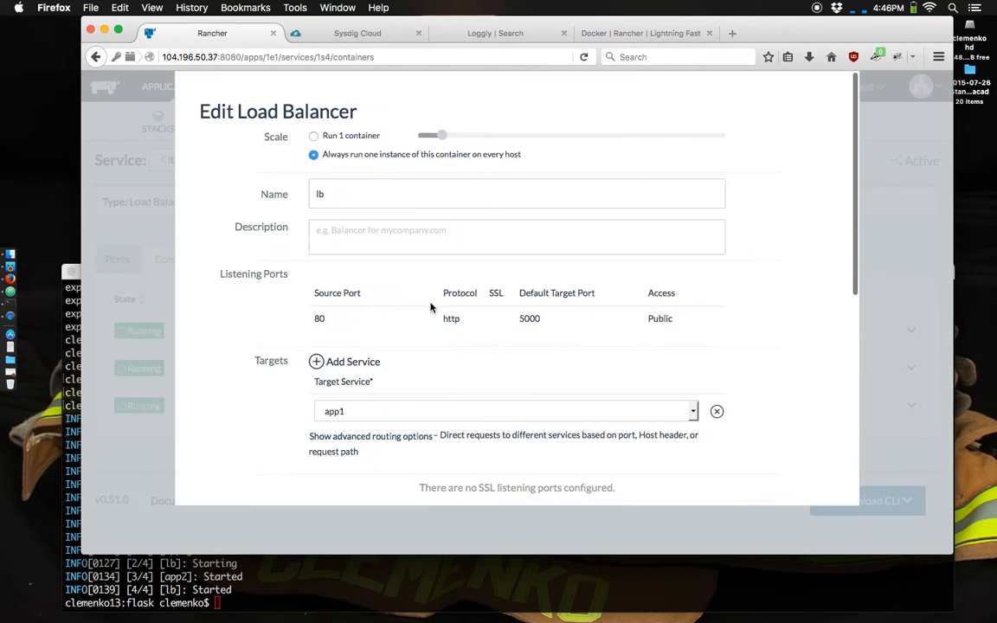
left_click(351, 366)
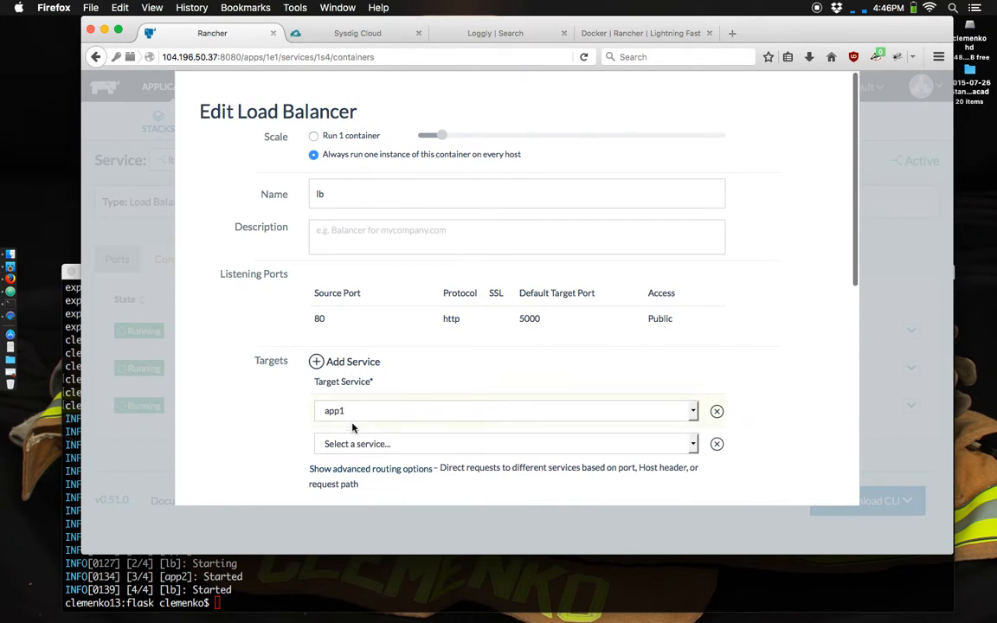
left_click(356, 444)
left_click(352, 495)
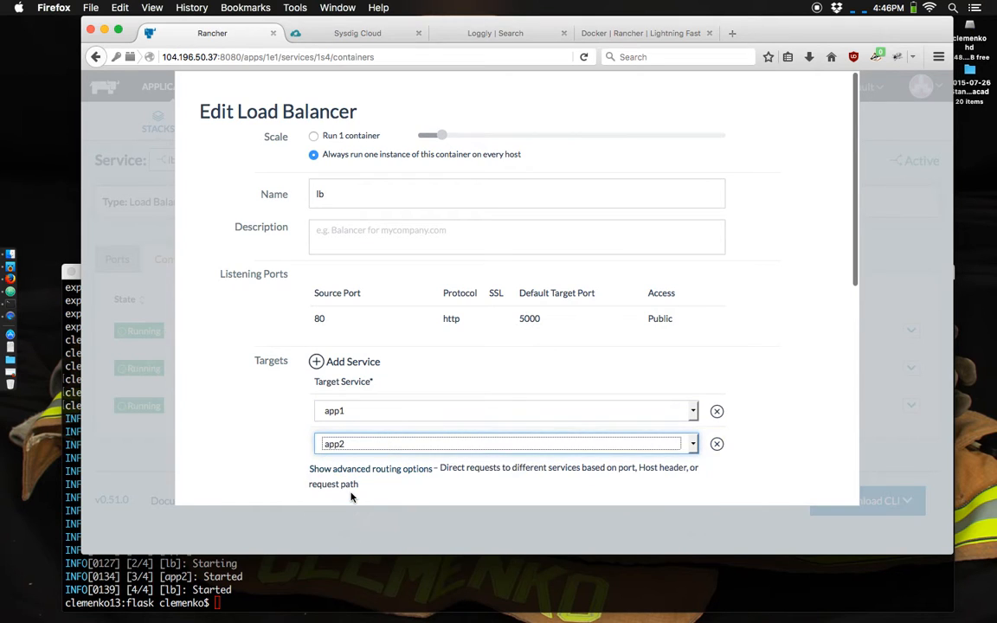
scroll(746, 430, "down", 4)
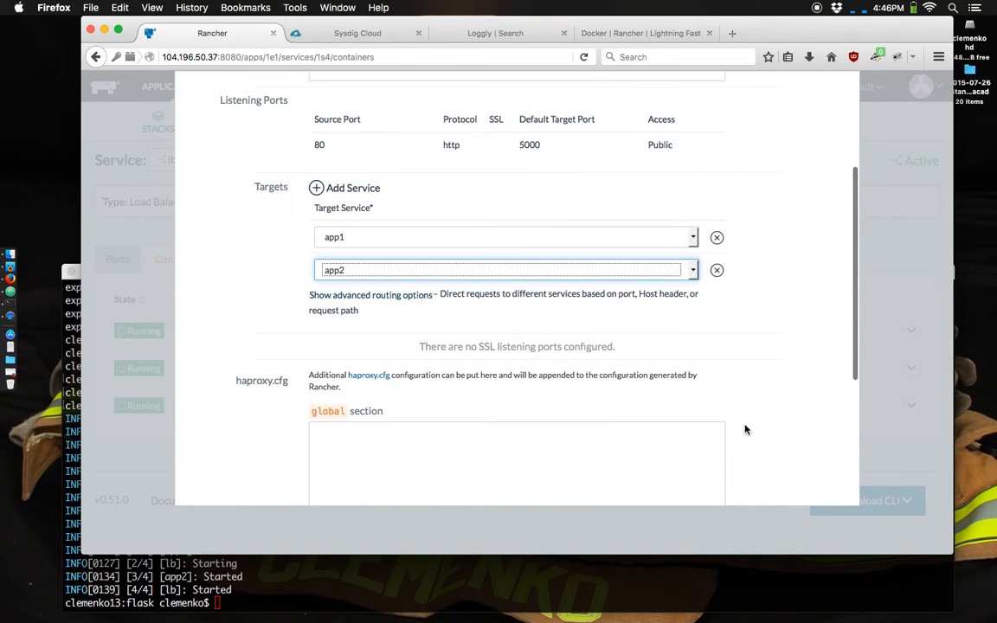
scroll(746, 429, "down", 5)
left_click(487, 490)
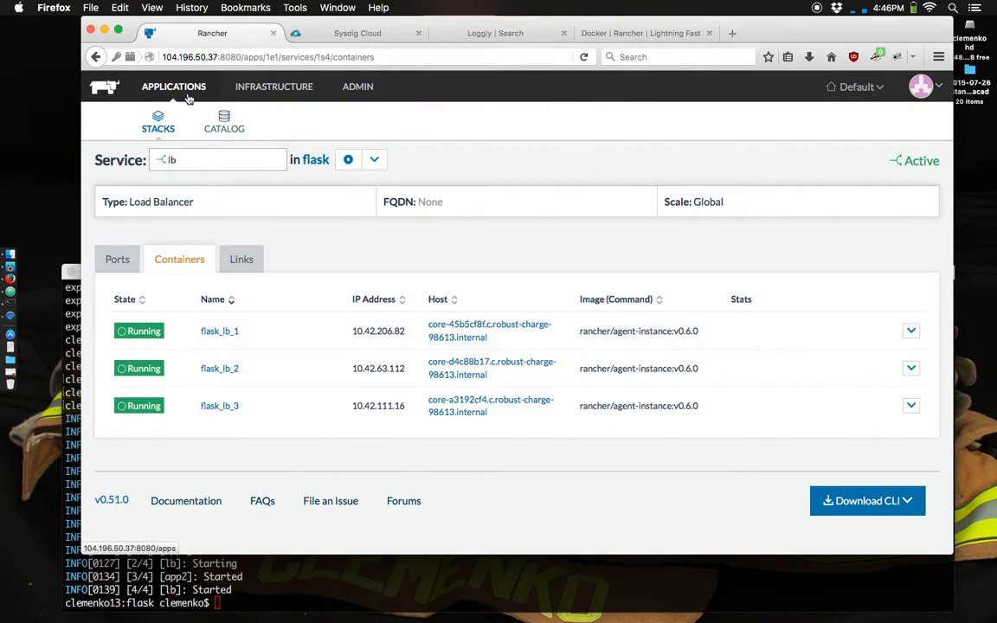
- Revisit the Rancher hosts, return to the flask demo page and reload it repeatedly to check which app version and server respond
left_click(176, 92)
left_click(264, 88)
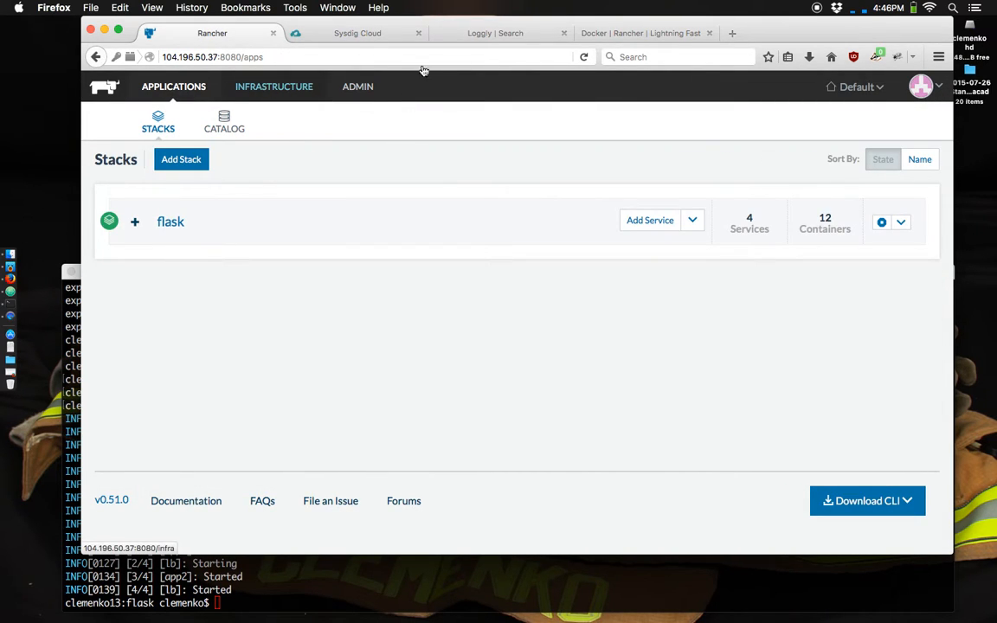
left_click(649, 36)
key("super+r")
key("super+r")
key("super+r")
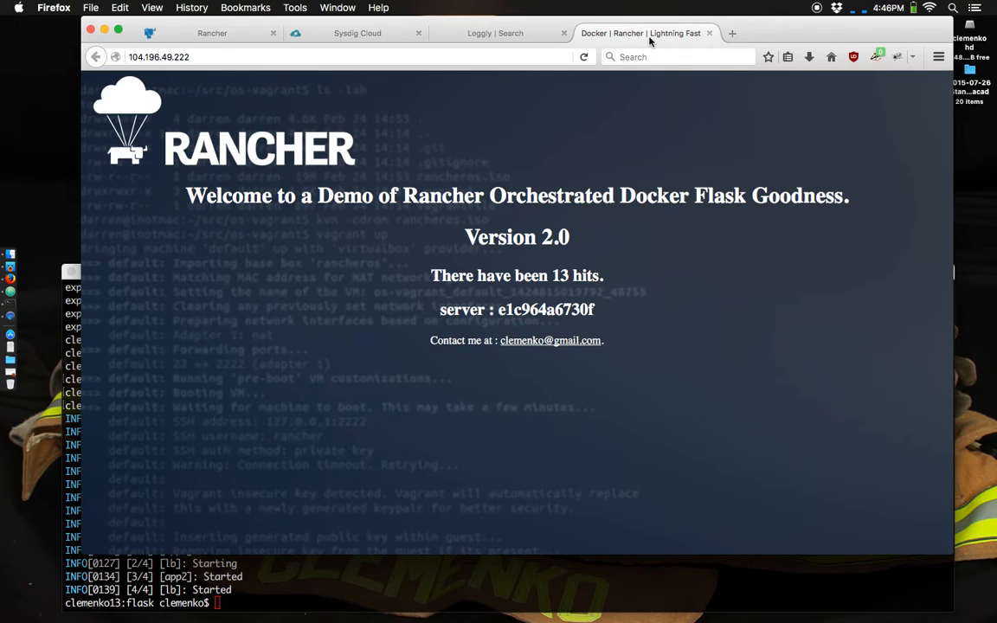
key("super+r")
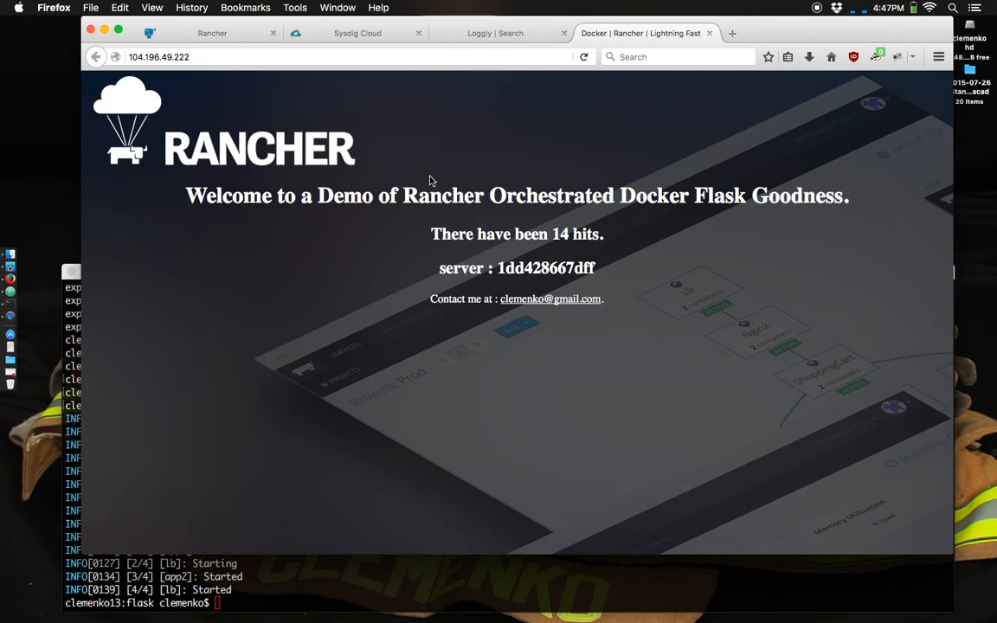
key("super+r")
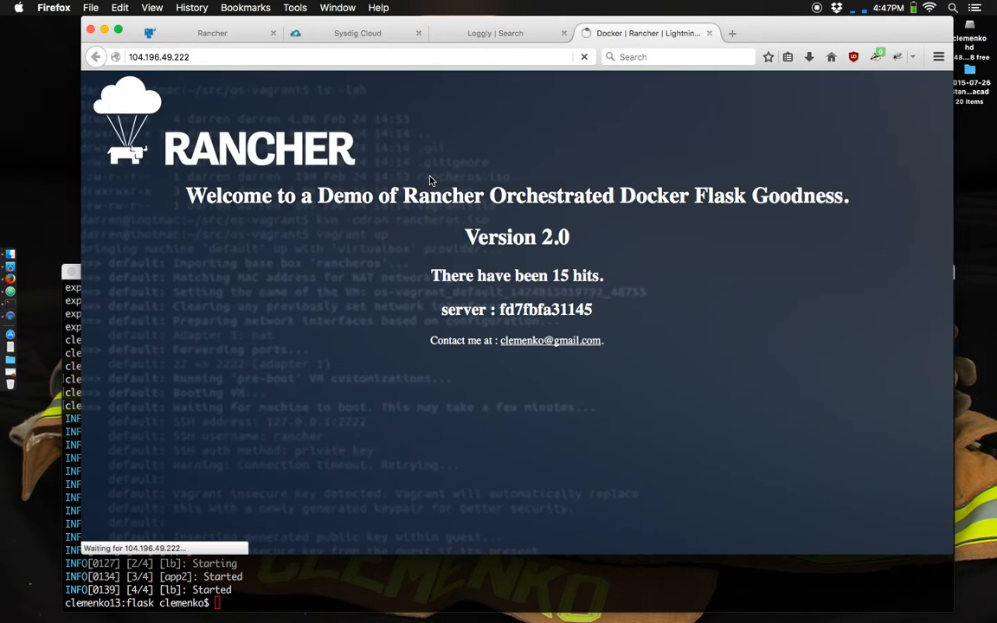
- Reload the flask demo page several more times to compare the app version, hit count and server that respond
key("super+r")
key("super+r")
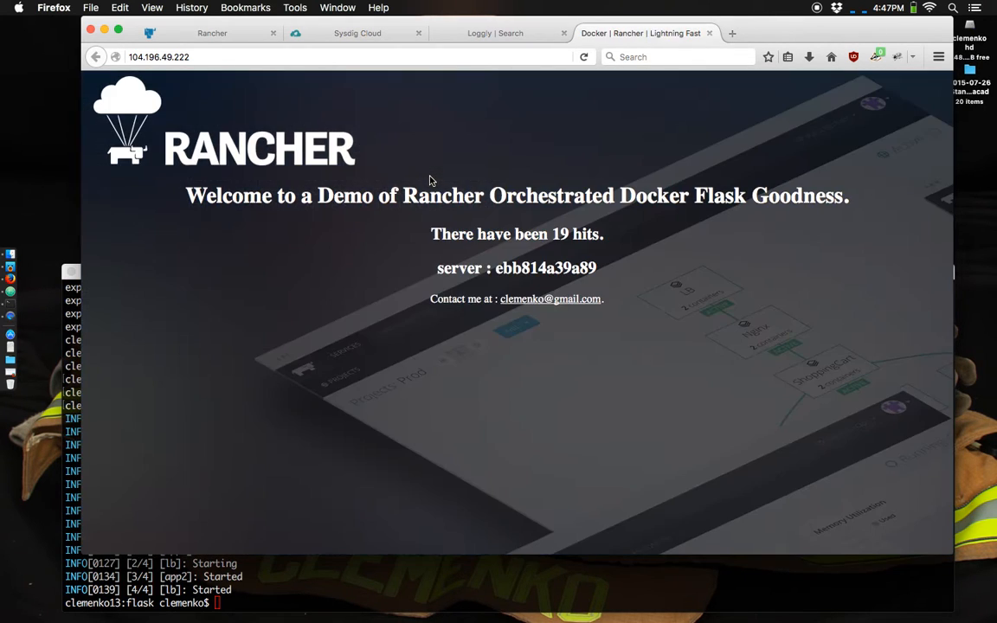
key("super+r")
key("super+r")
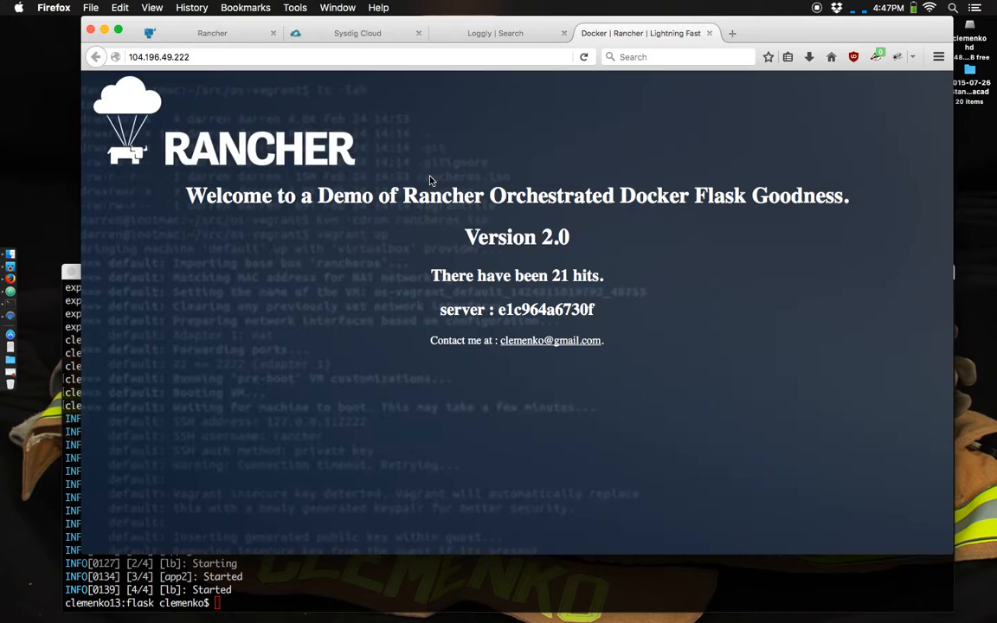
- In Terminal, change from the flask folder to the sibling nifi folder and start its stack with rancher-compose up -d
left_click(315, 589)
type("cd ..")
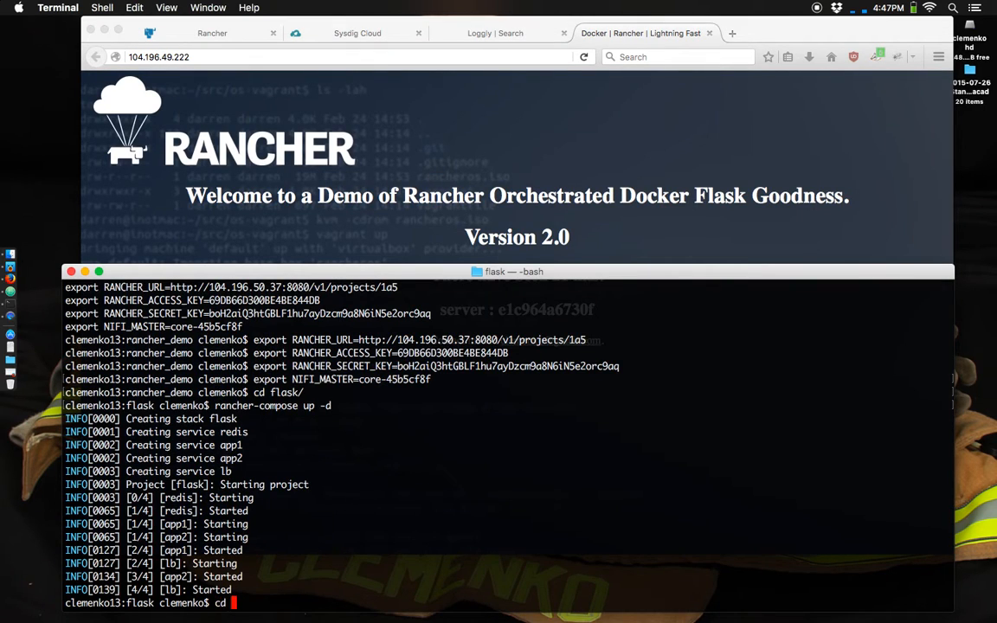
key("Return")
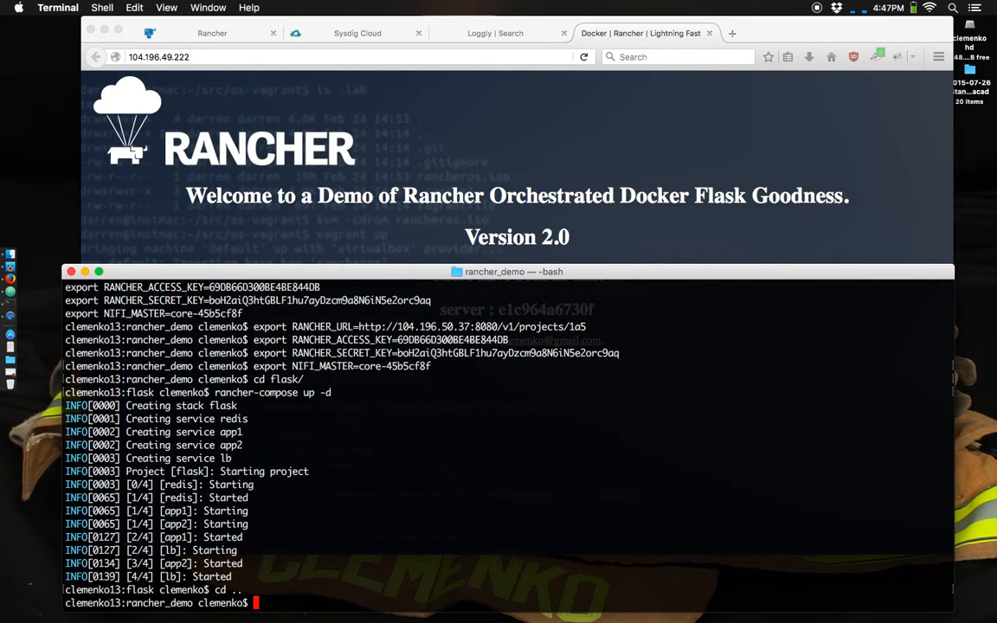
type("cd nifi/")
key("Return")
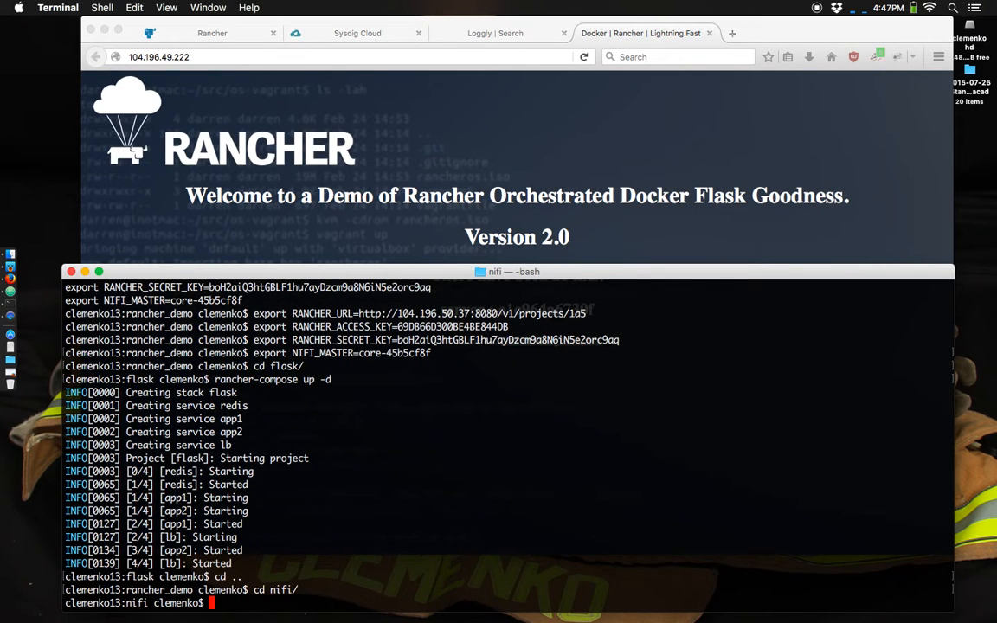
type("rancher-compose ")
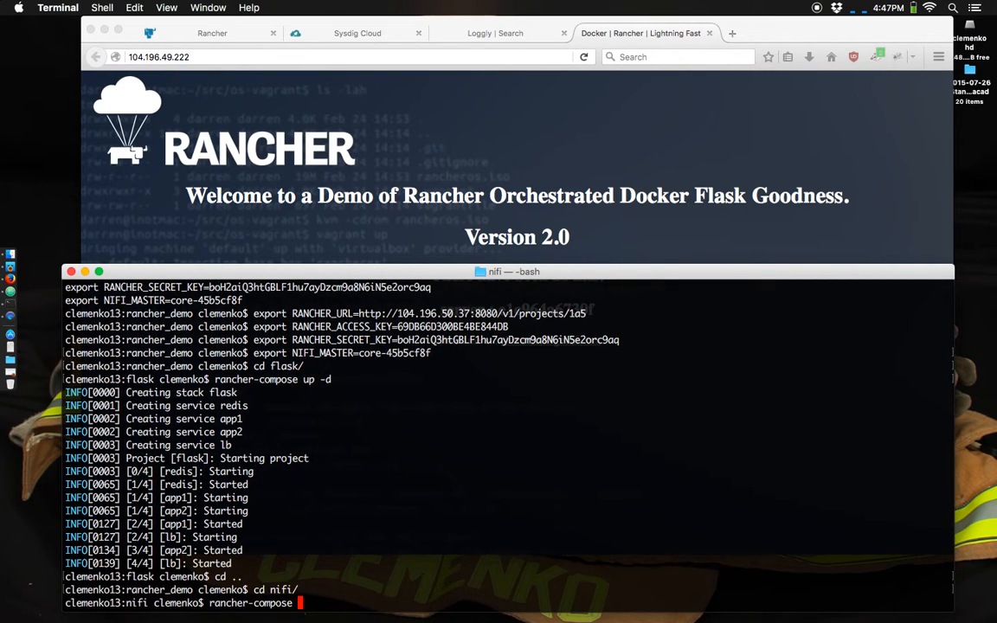
type("up -d")
key("Return")
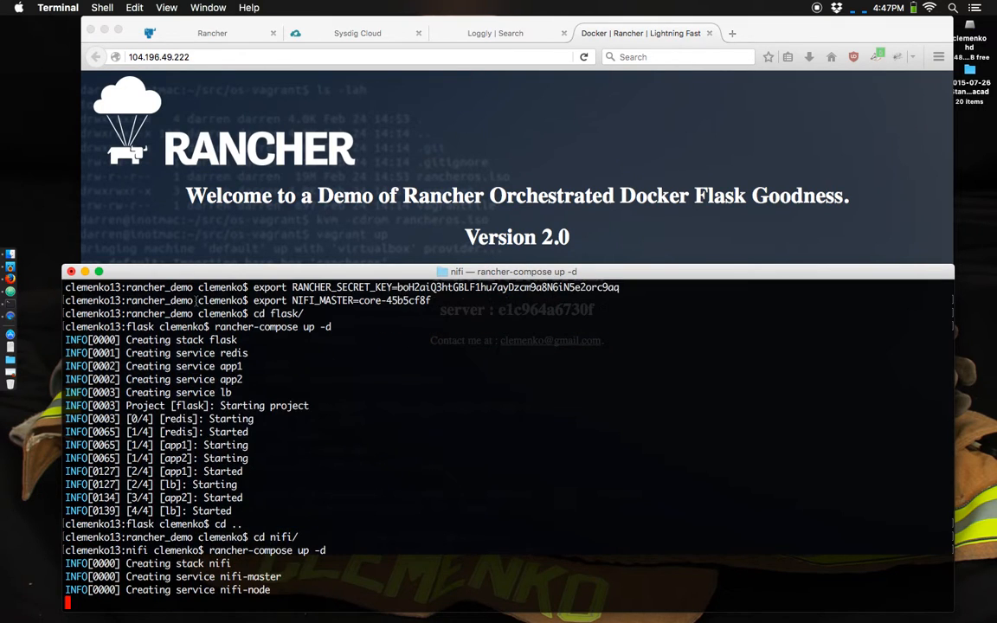
- Check the nifi containers on the Rancher hosts in Firefox, and try to open 104.196.49.222:8080/nifi in place of the flask demo page
left_click(241, 39)
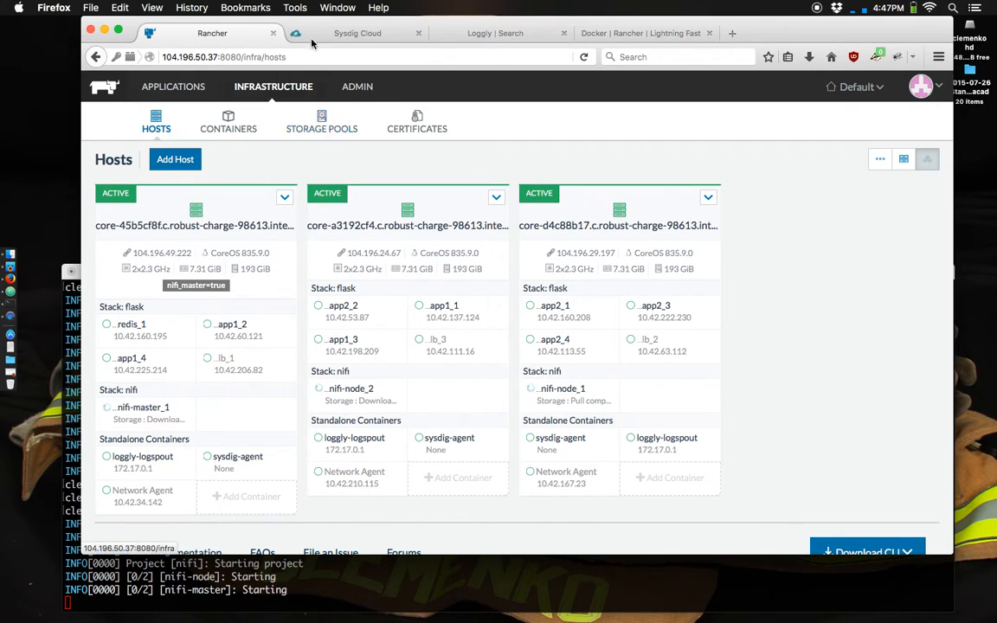
left_click(651, 35)
left_click(197, 58)
left_click(198, 58)
type(":8080/nifi")
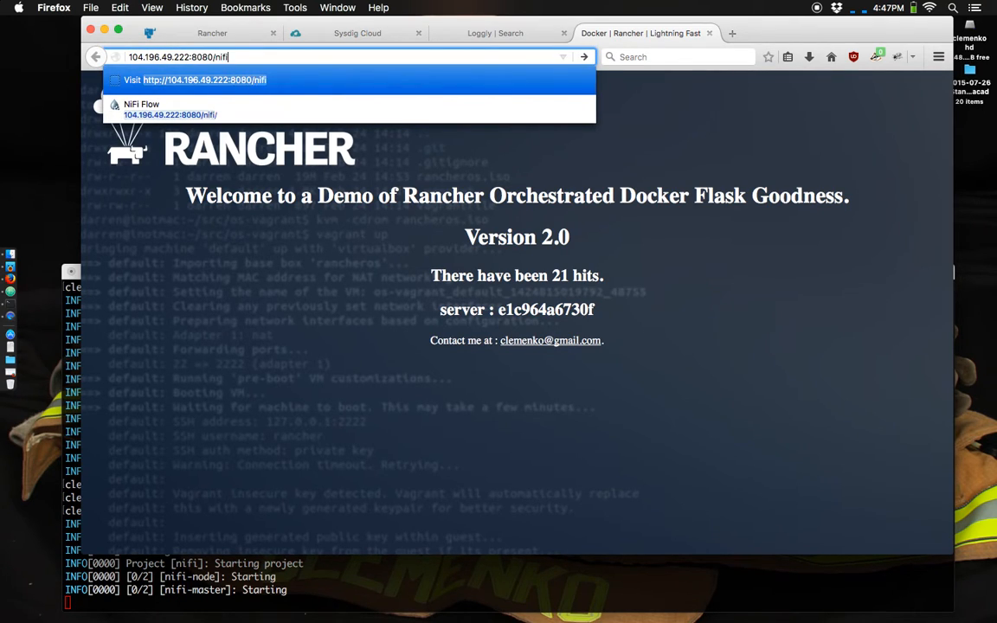
key("Return")
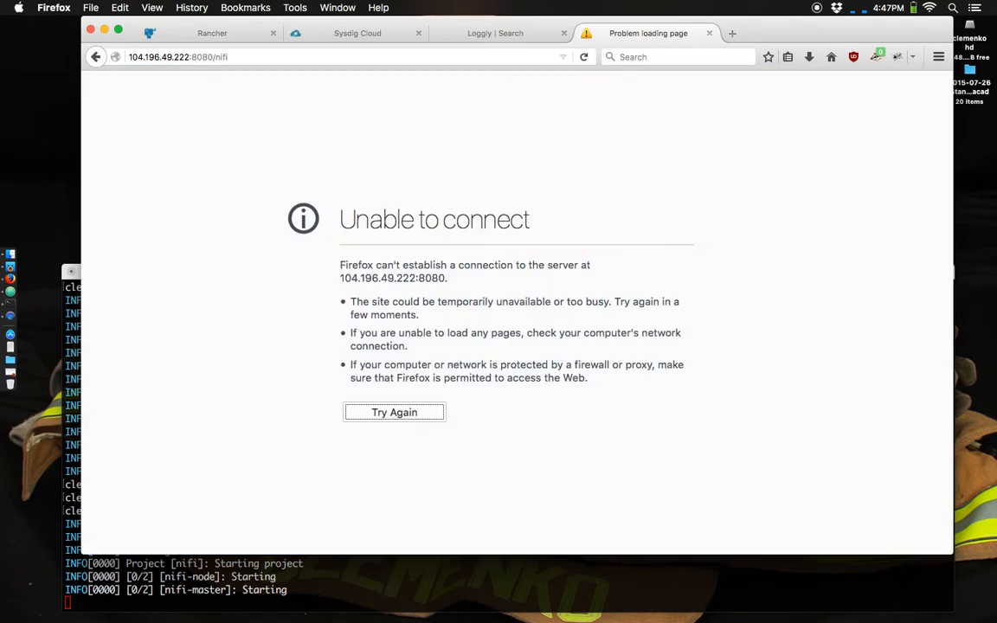
- Return to the Rancher hosts and view the logs of the nifi-master_1 container
left_click(214, 34)
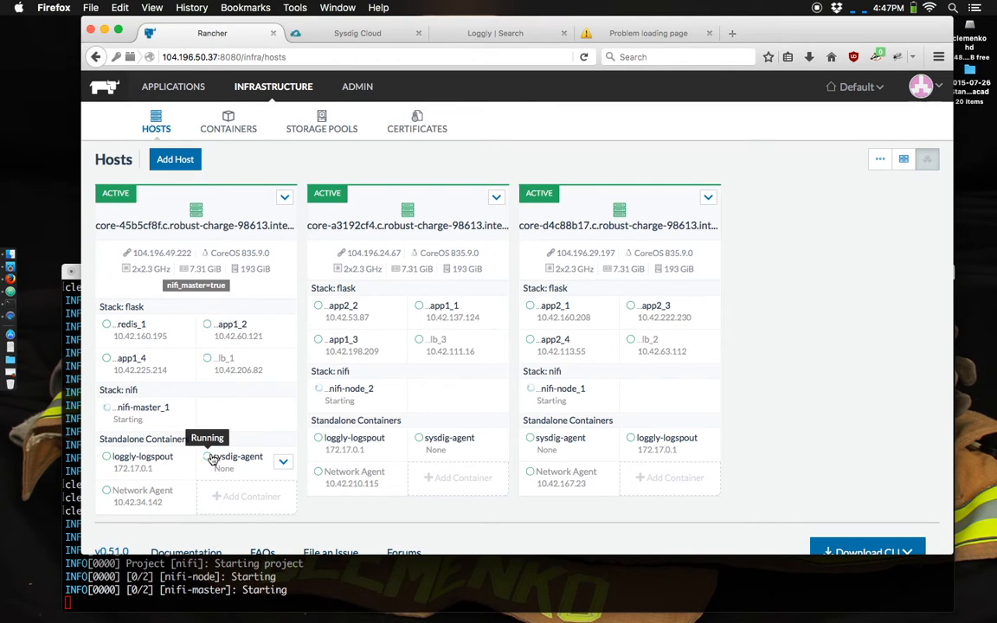
left_click(182, 412)
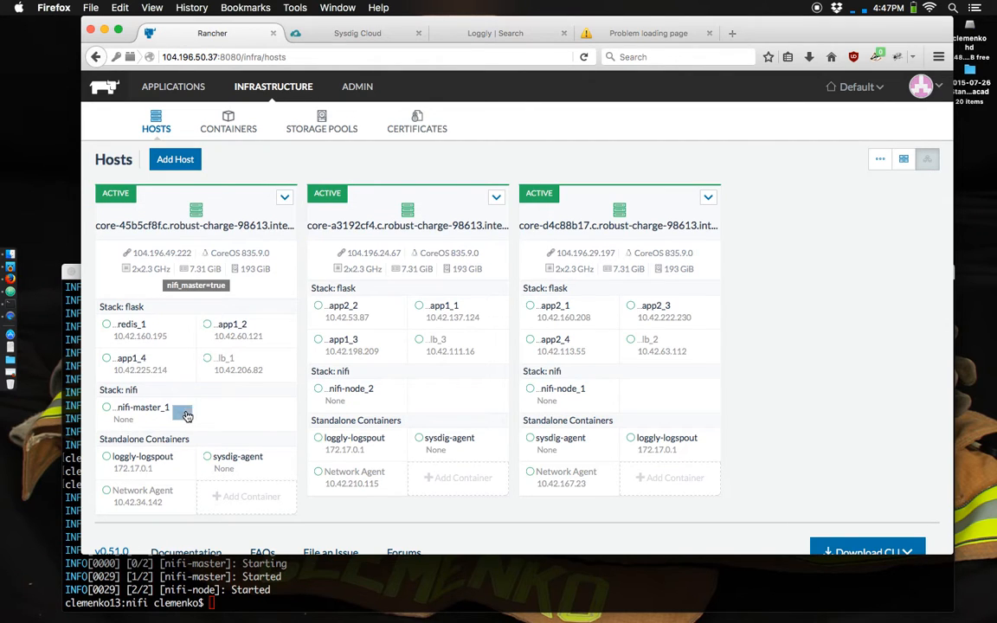
left_click(181, 413)
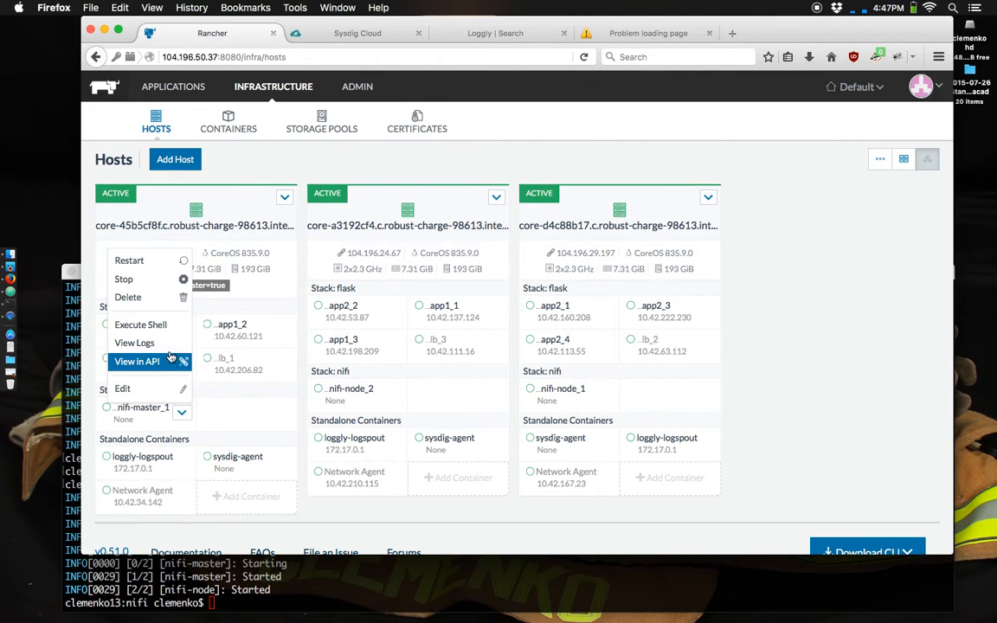
left_click(135, 343)
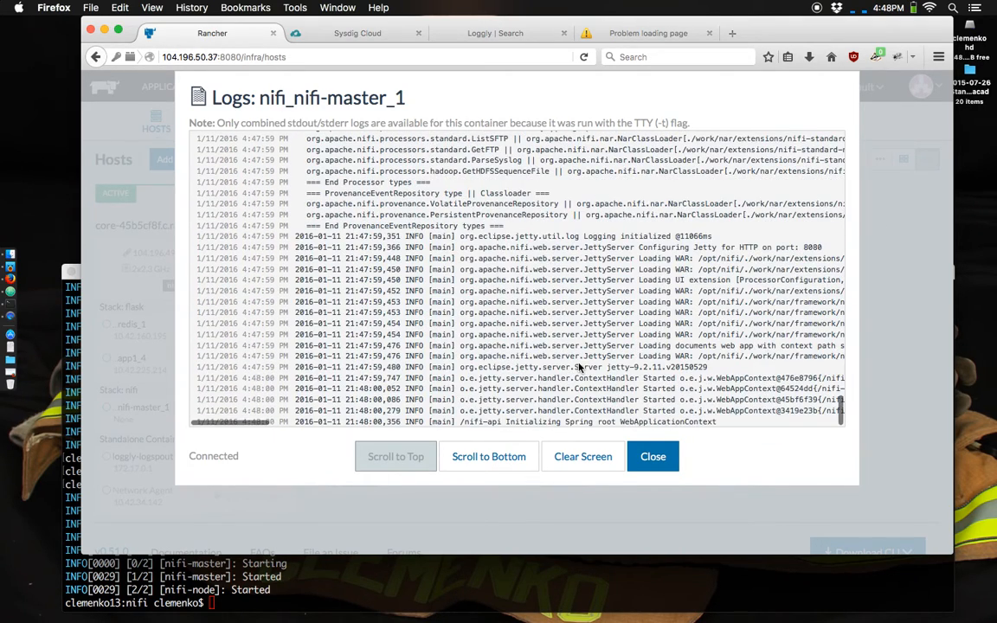
- Go back to the NiFi page, reload it and check the deployment output in Terminal before returning to the NiFi flow
left_click(619, 32)
left_click(412, 413)
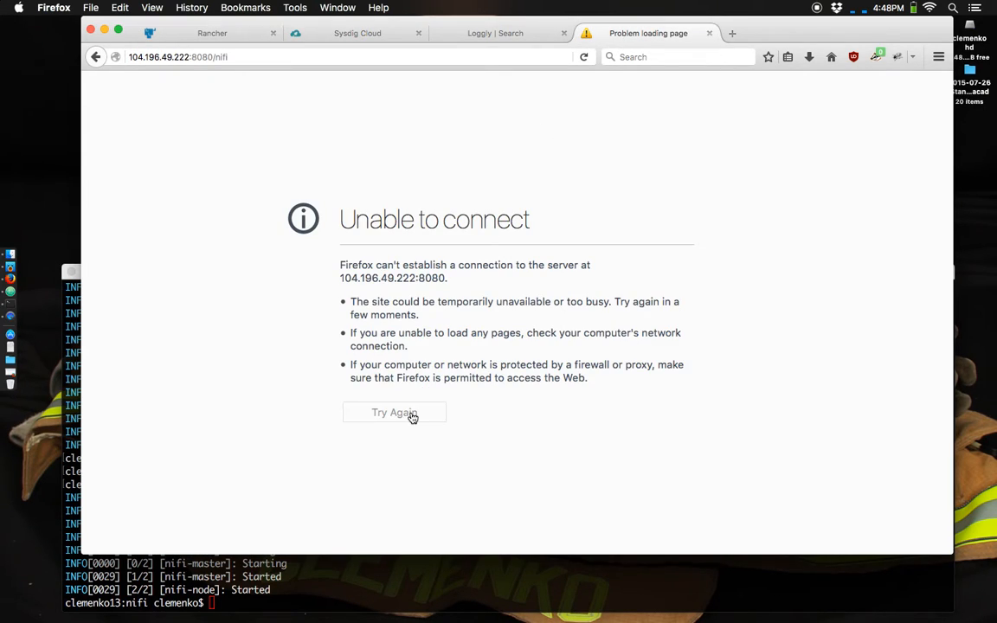
left_click(584, 57)
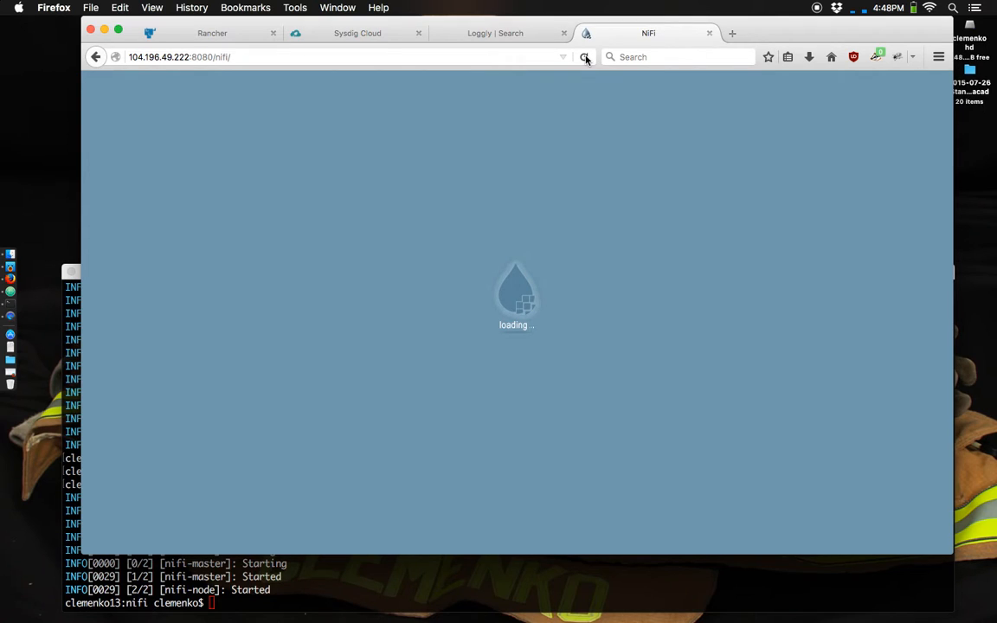
left_click(458, 568)
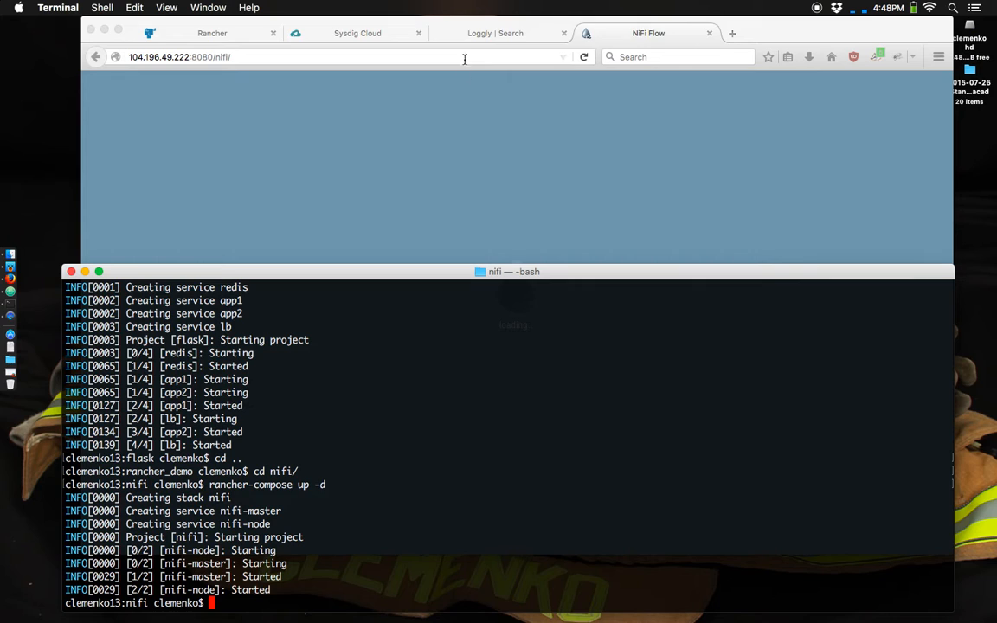
left_click(506, 229)
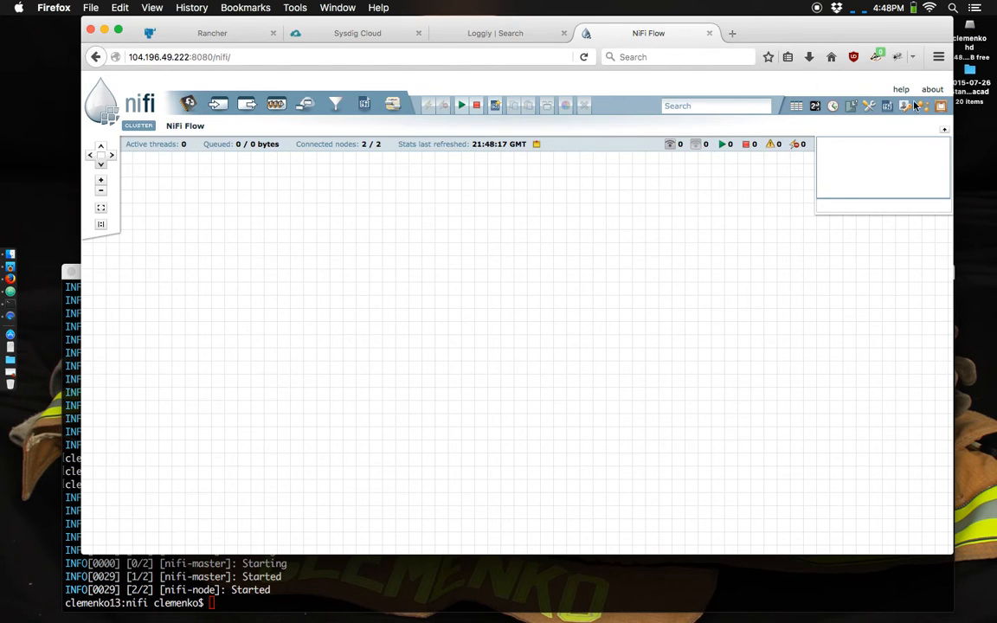
- Close the nifi-master_1 logs in Rancher and compare the dot, list and stack-grouped views of the hosts
left_click(231, 37)
left_click(652, 466)
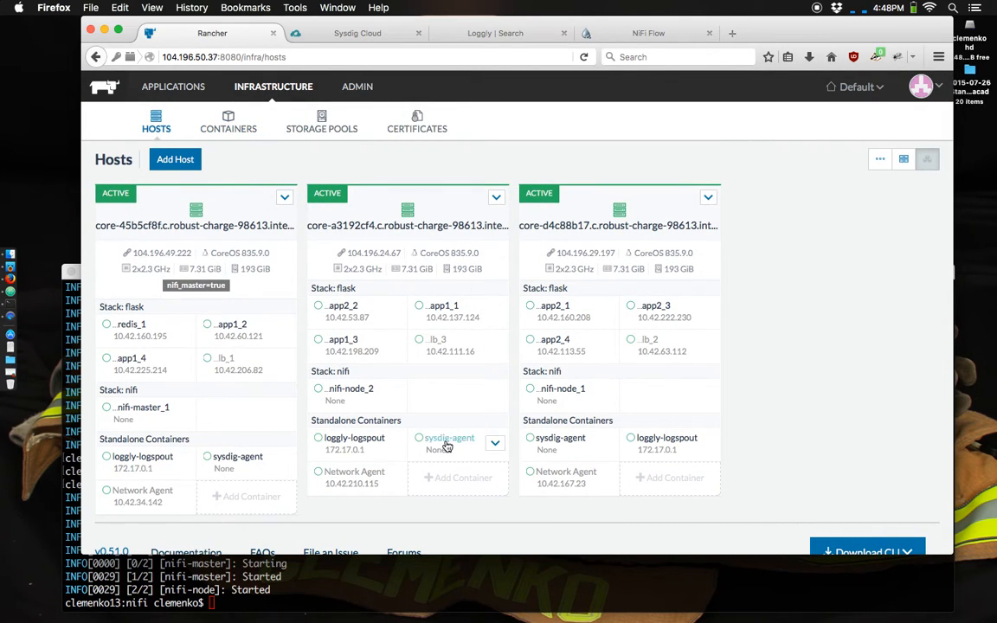
left_click(881, 159)
left_click(903, 159)
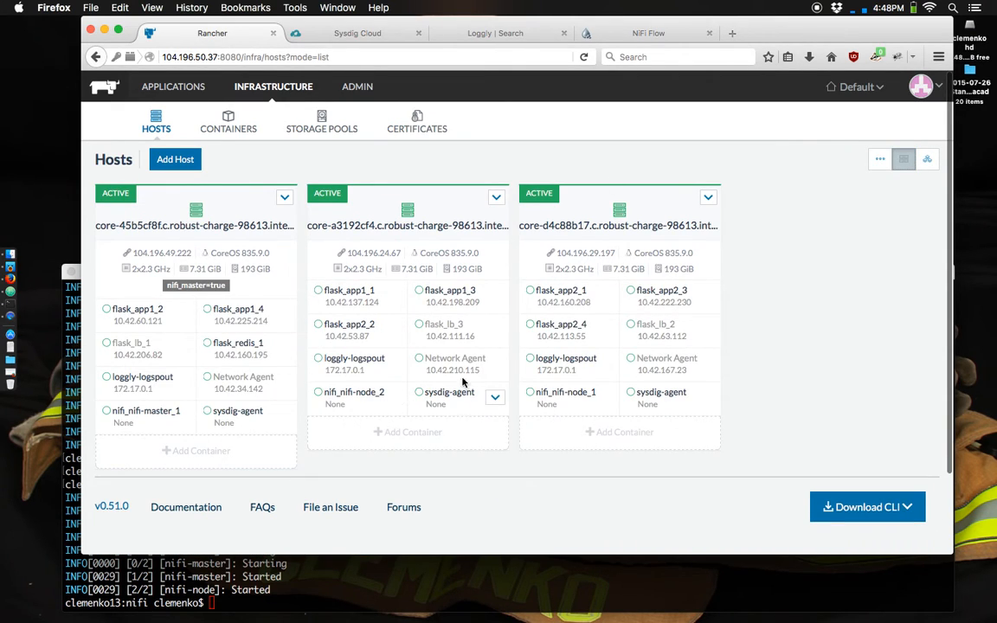
left_click(927, 159)
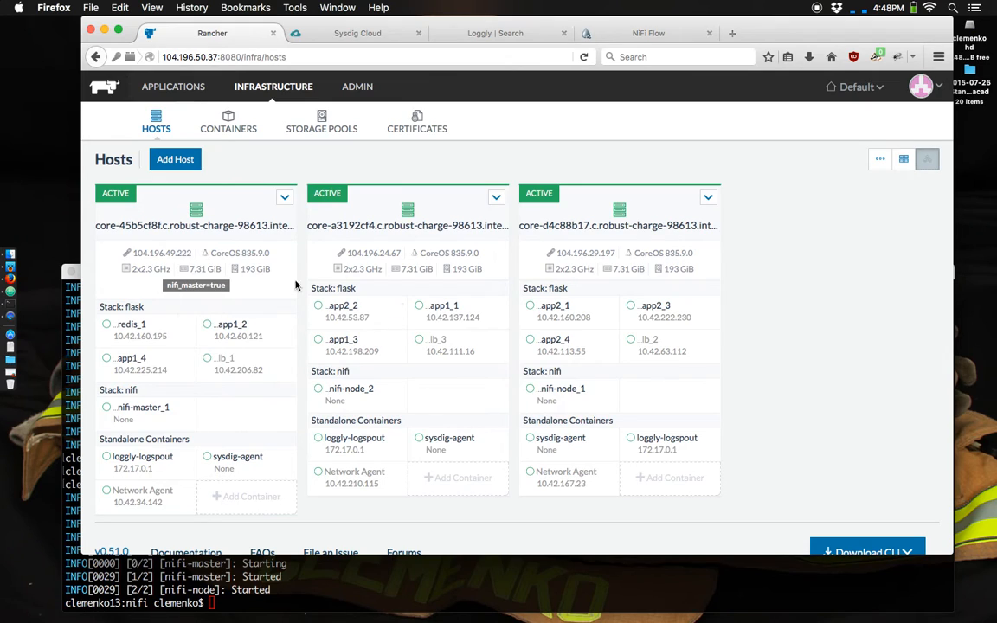
- Inspect the resource graphs and labels of the flask app1_2 container, and return to the hosts overview
left_click(233, 325)
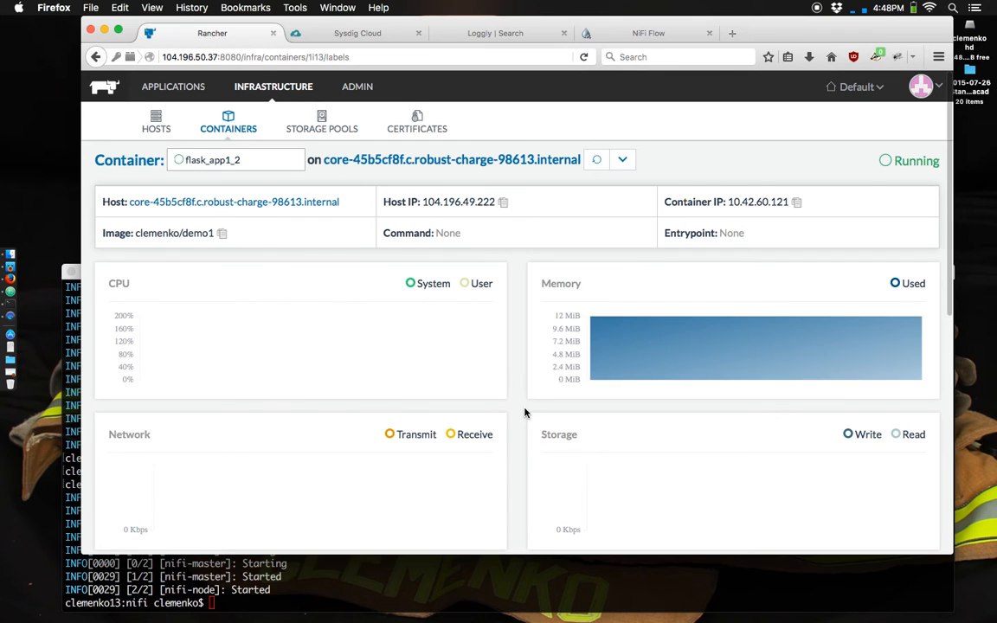
scroll(524, 413, "down", 5)
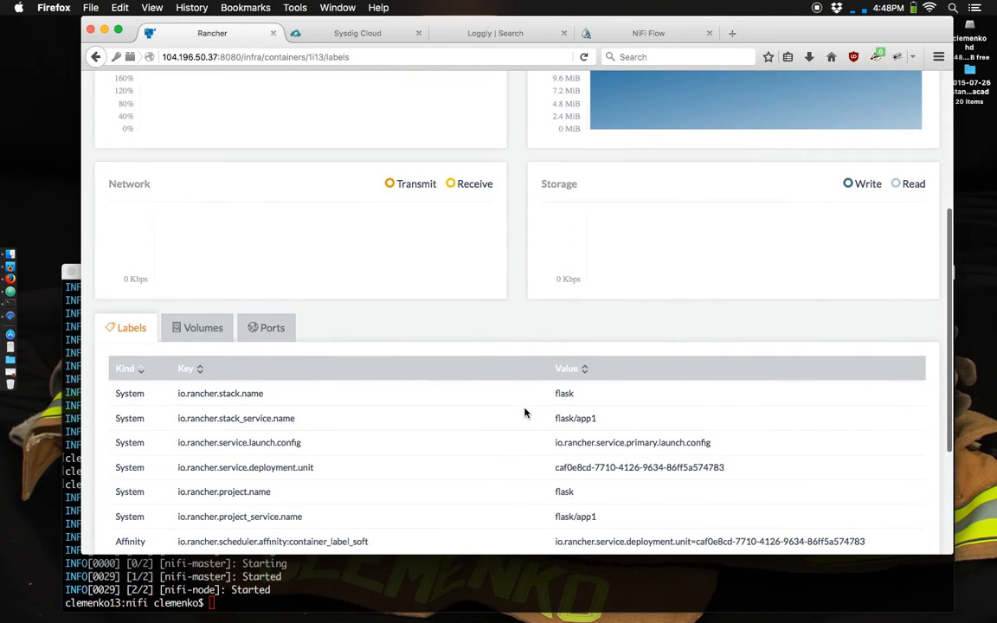
scroll(525, 413, "up", 5)
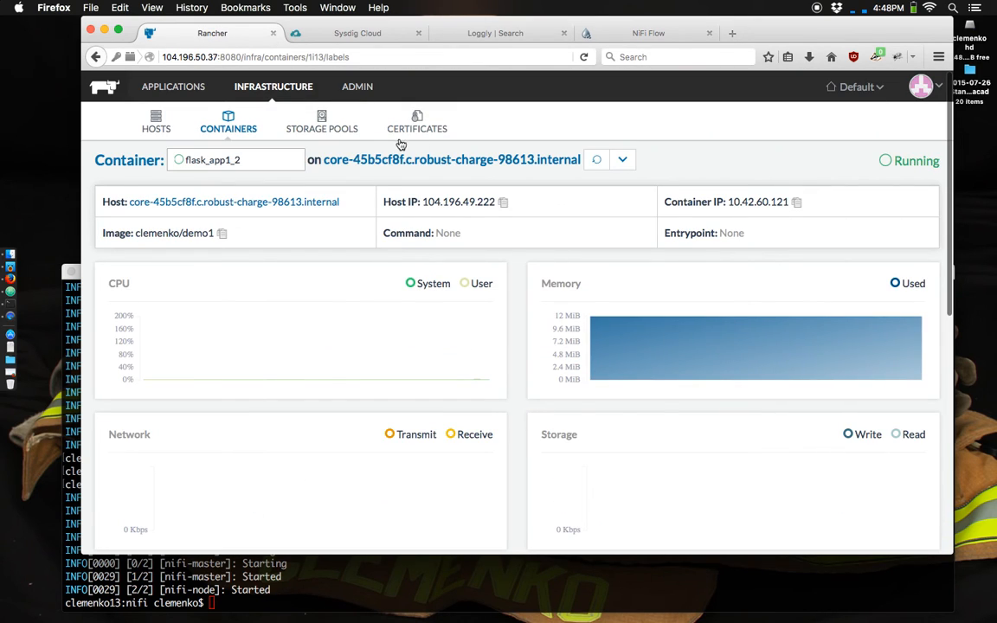
left_click(157, 120)
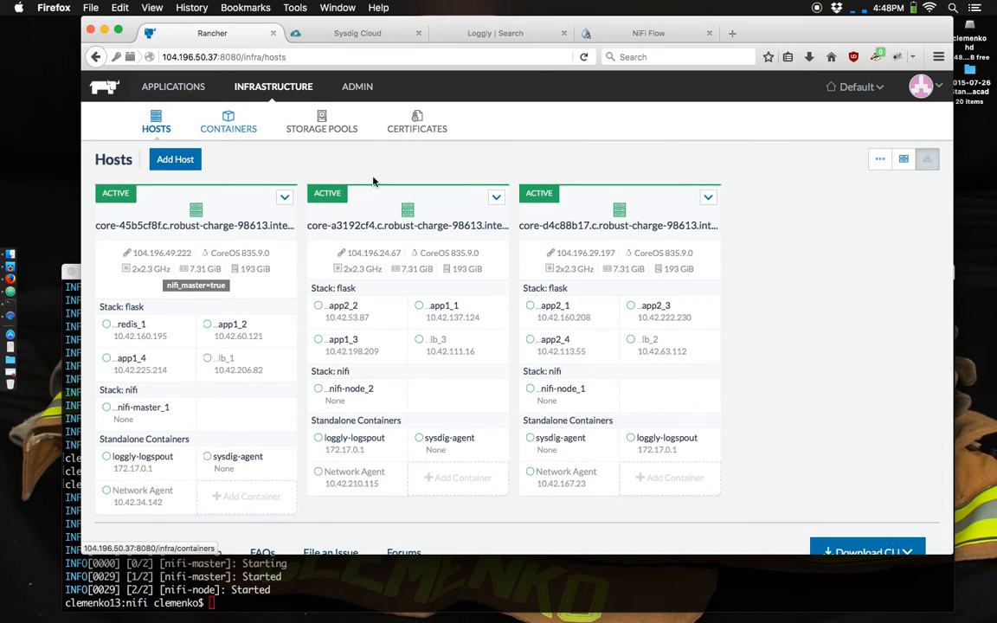